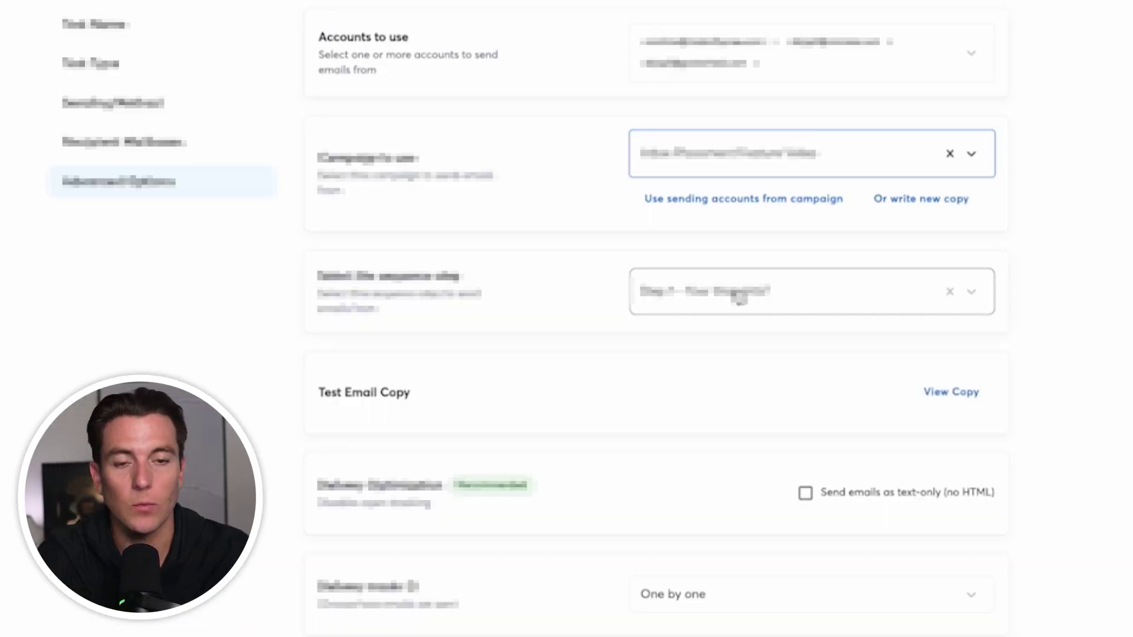
Step: Show and hide the test email's copy, then scroll to the Content Insights results
{"action": "scroll", "coordinate": [736, 293], "scroll_direction": "down", "scroll_amount": 5}
{"action": "left_click", "coordinate": [963, 110]}
{"action": "left_click", "coordinate": [951, 104]}
{"action": "left_click", "coordinate": [1000, 406]}
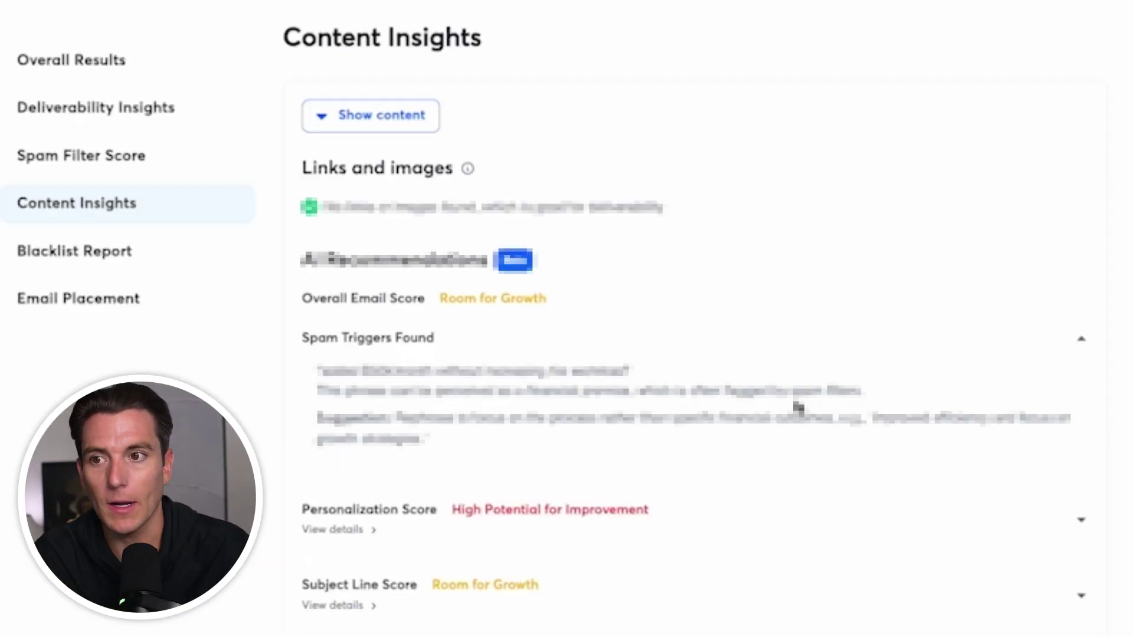
{"action": "scroll", "coordinate": [796, 405], "scroll_direction": "down", "scroll_amount": 6}
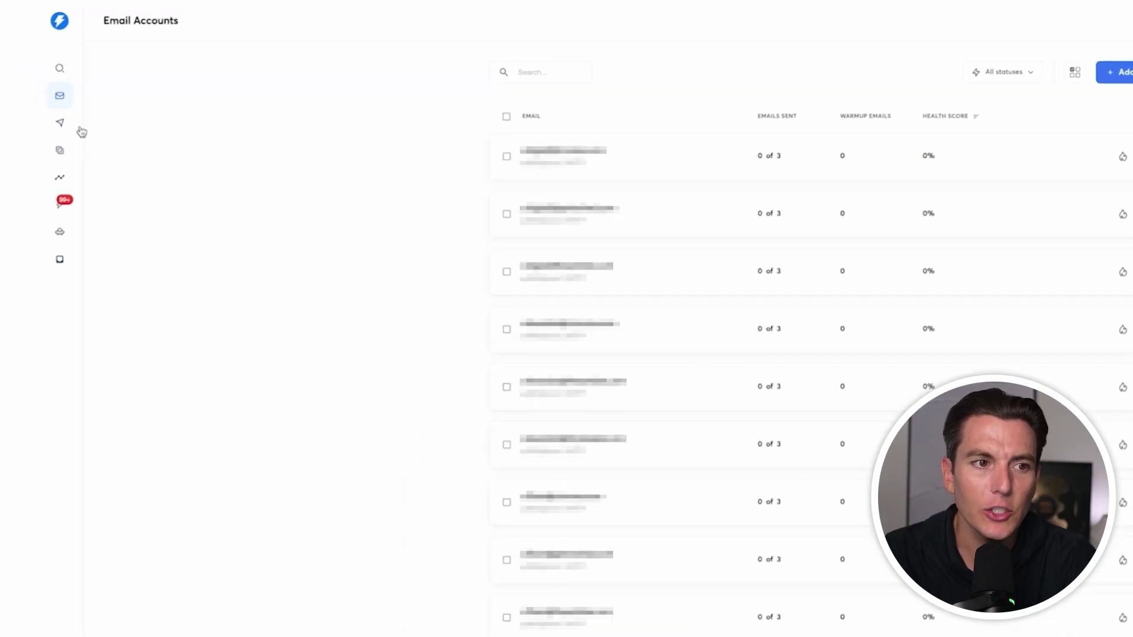
Step: Open the Inbox Placement Feature Video campaign from the Campaigns list
{"action": "left_click", "coordinate": [59, 119]}
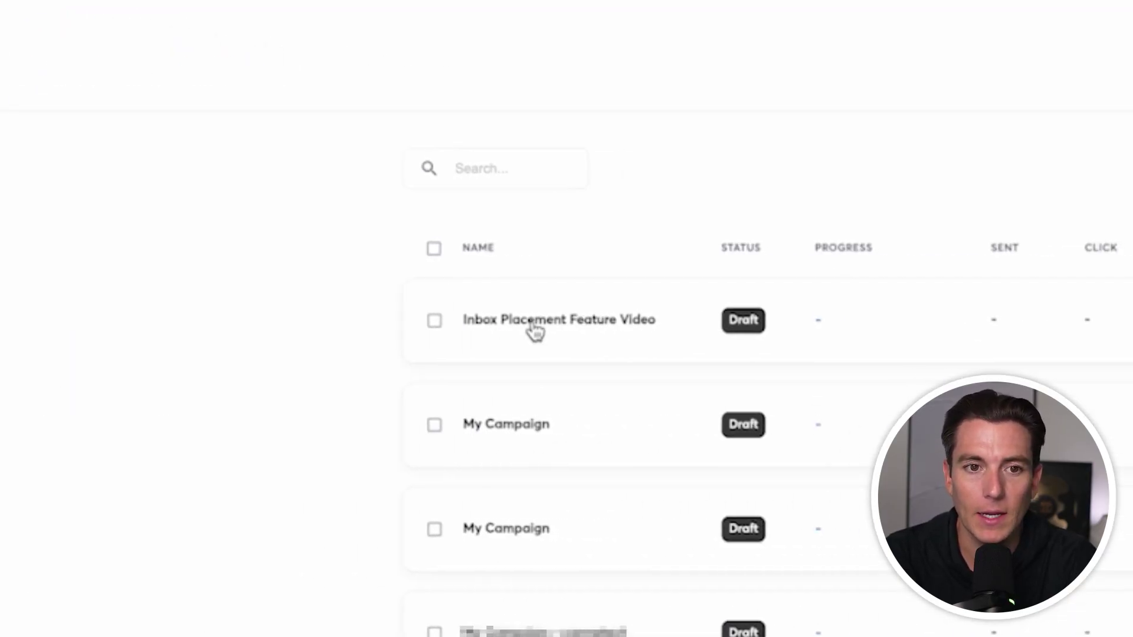
{"action": "left_click", "coordinate": [534, 330]}
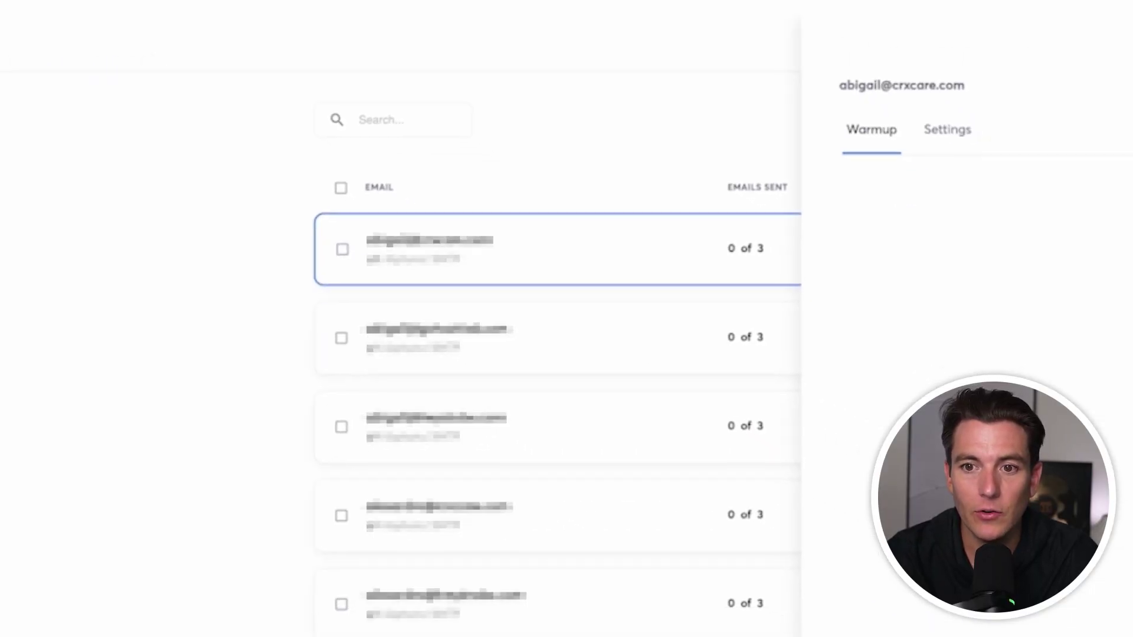
Step: Show the sending account's settings and scroll through them
{"action": "left_click", "coordinate": [945, 129]}
{"action": "scroll", "coordinate": [609, 412], "scroll_direction": "down", "scroll_amount": 6}
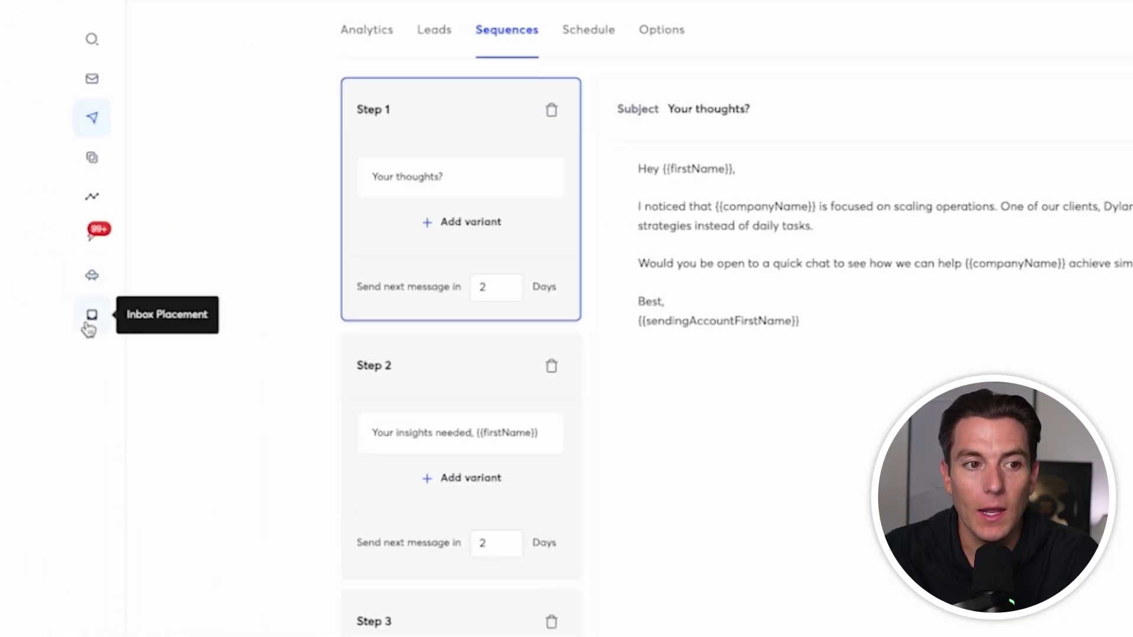
Step: Create a new one-time test sent from Instantly, adding Europe mailboxes alongside North America
{"action": "left_click", "coordinate": [183, 349]}
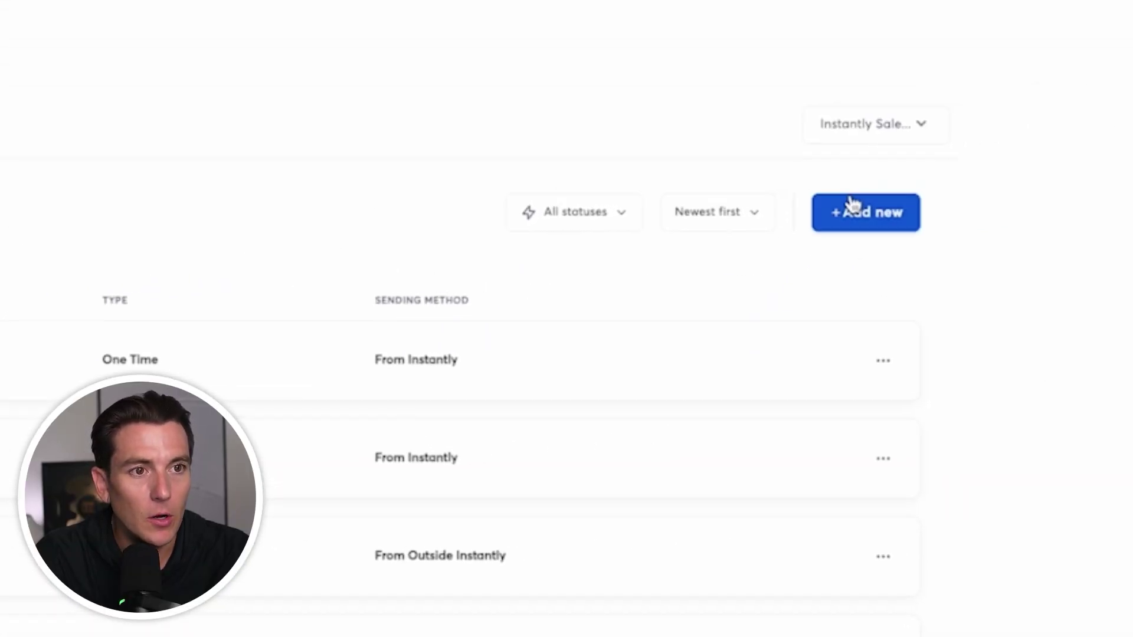
{"action": "left_click", "coordinate": [775, 227]}
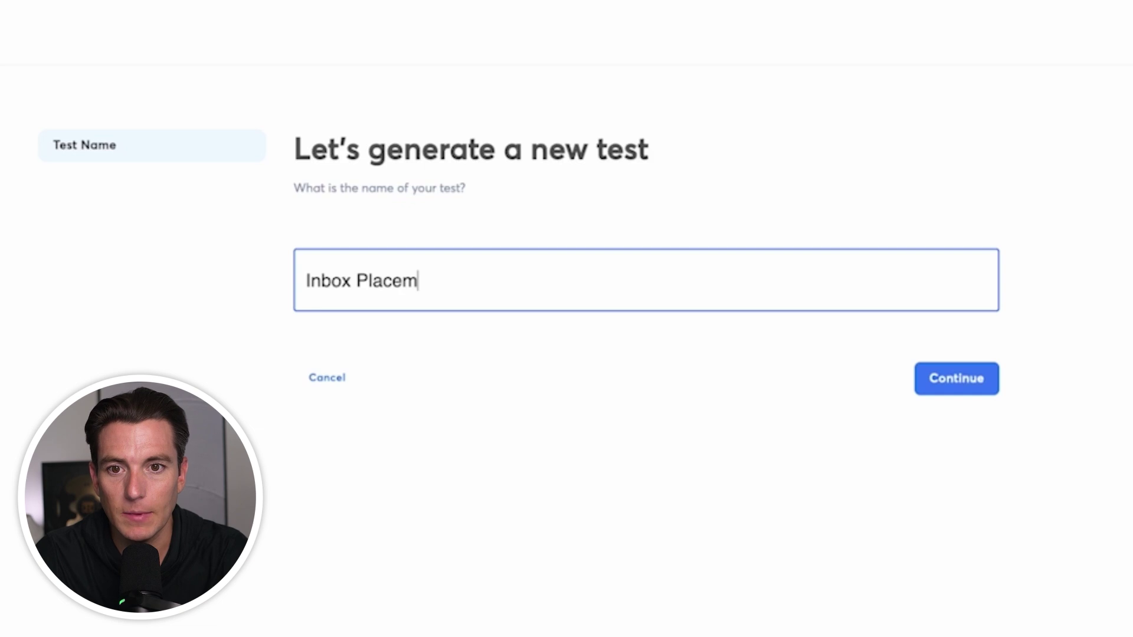
{"action": "key", "text": "Return"}
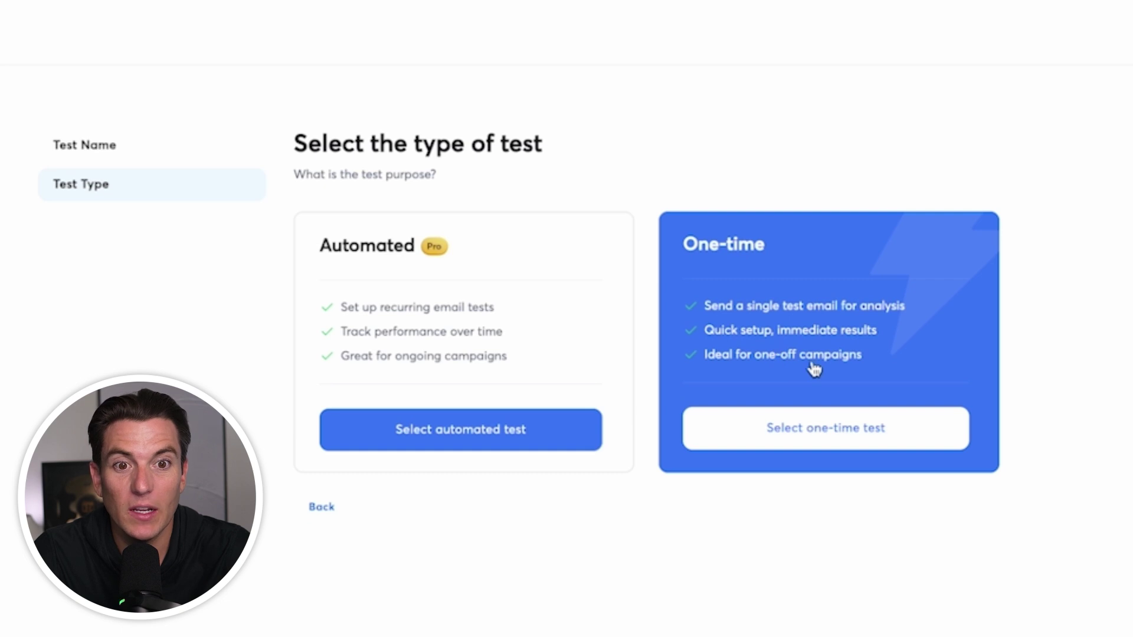
{"action": "left_click", "coordinate": [792, 356]}
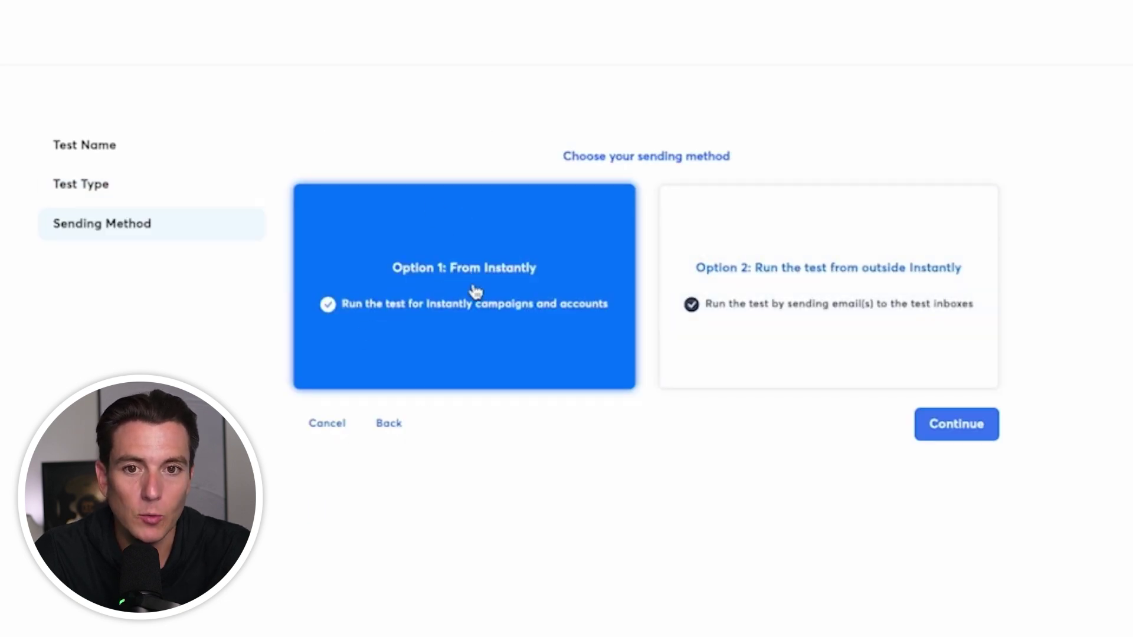
{"action": "left_click", "coordinate": [968, 441]}
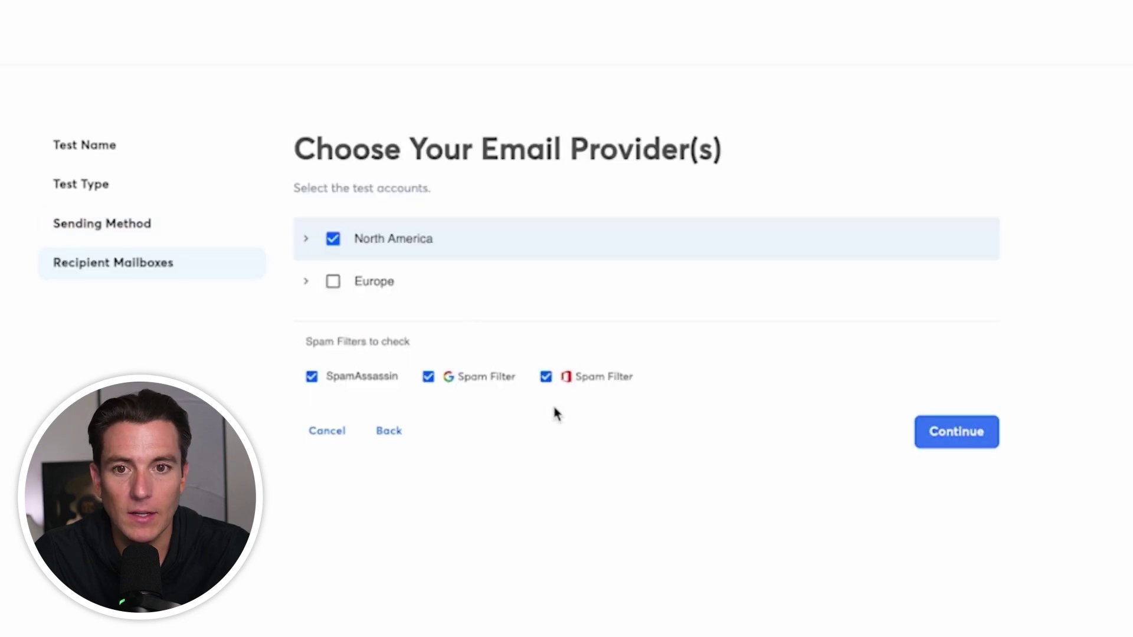
{"action": "left_click", "coordinate": [336, 283]}
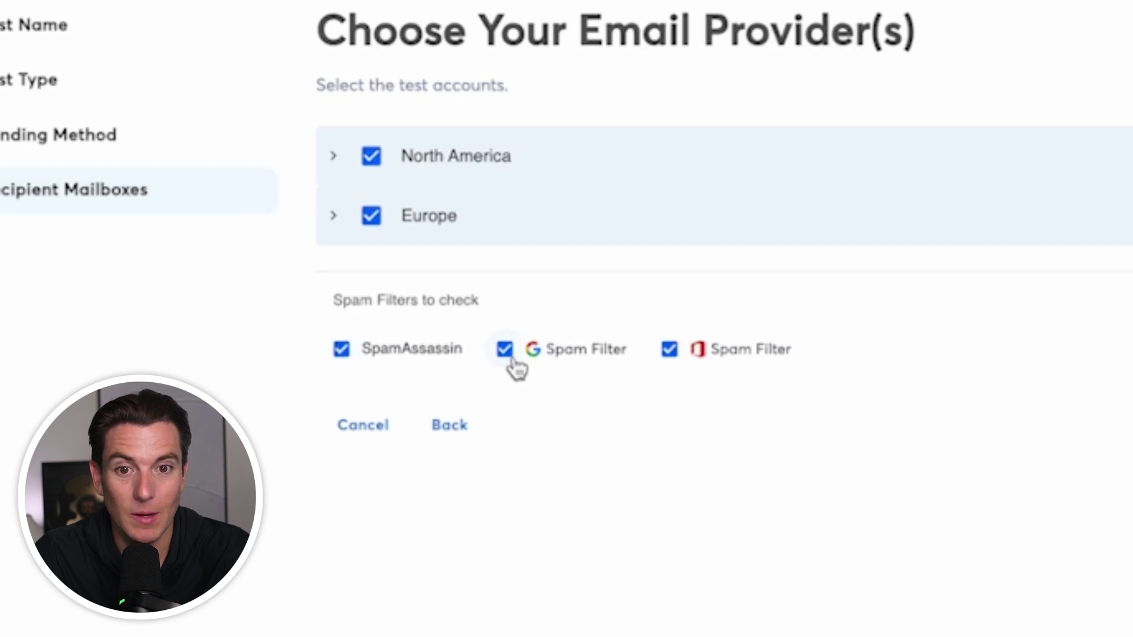
Step: In Advanced Options, search 'instan' and pick three sending accounts
{"action": "left_click", "coordinate": [1005, 432]}
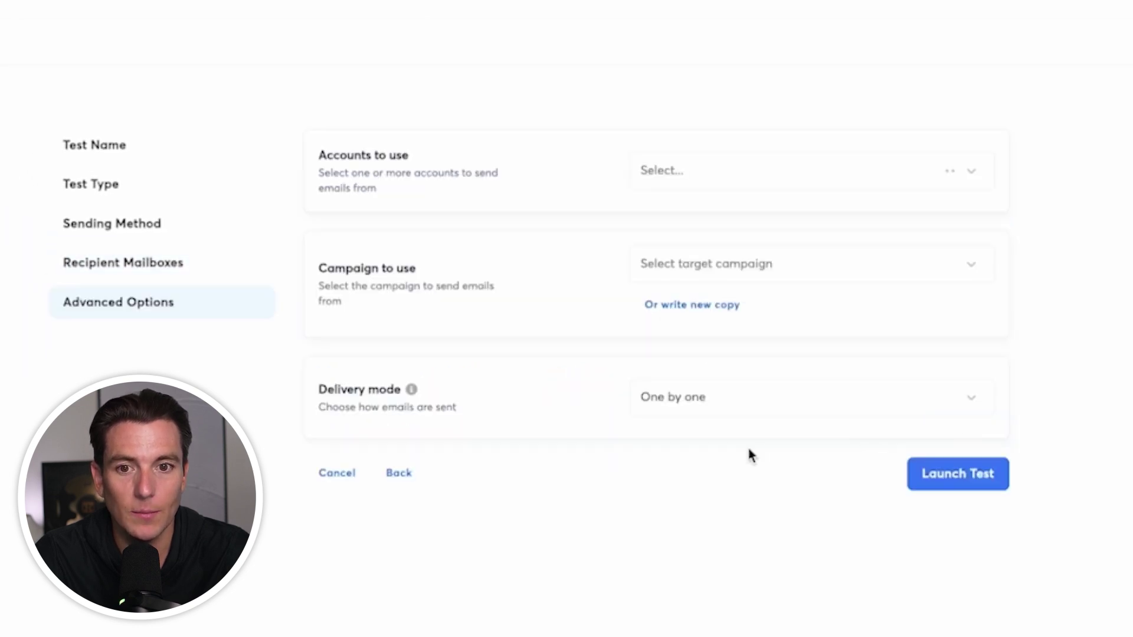
{"action": "left_click", "coordinate": [708, 172]}
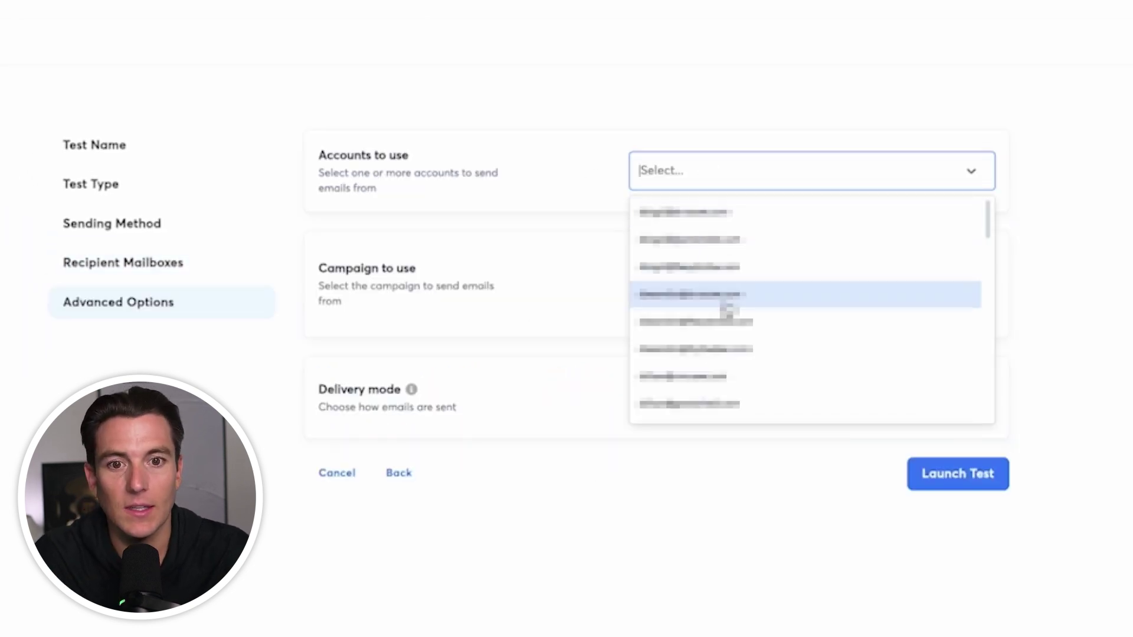
{"action": "scroll", "coordinate": [728, 308], "scroll_direction": "down", "scroll_amount": 5}
{"action": "scroll", "coordinate": [728, 313], "scroll_direction": "up", "scroll_amount": 5}
{"action": "type", "text": "inst"}
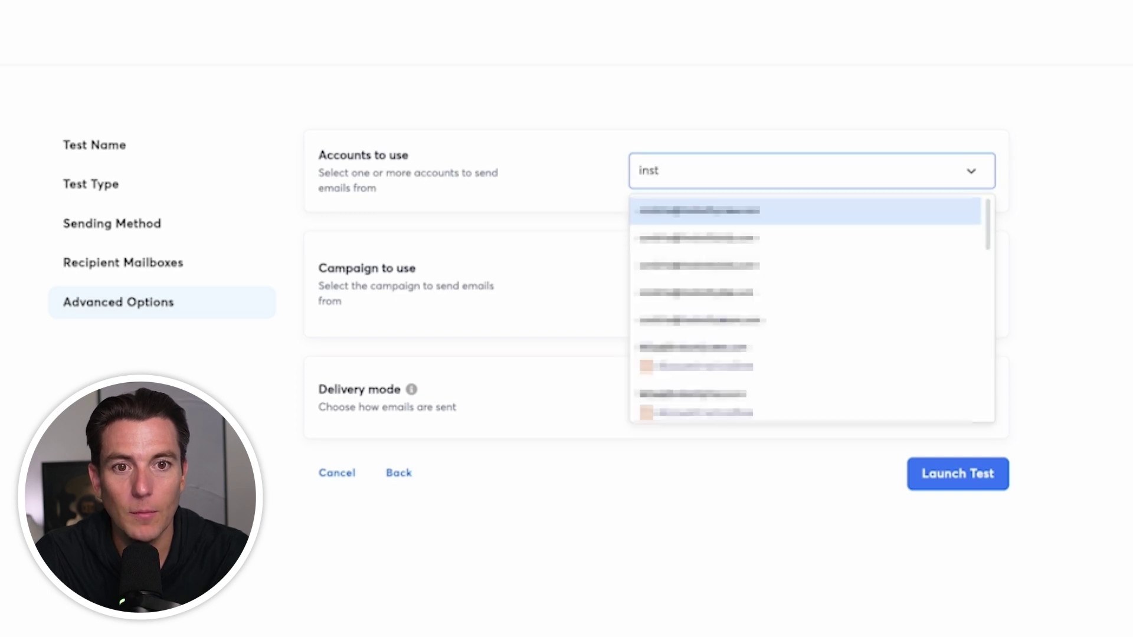
{"action": "type", "text": "an"}
{"action": "left_click", "coordinate": [718, 211]}
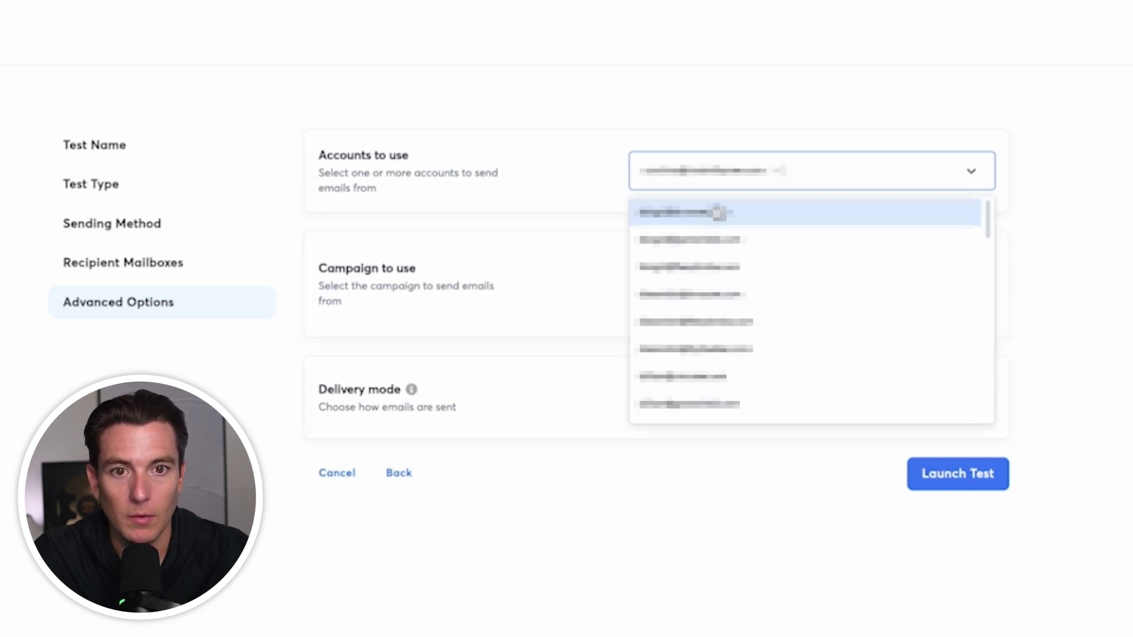
{"action": "left_click", "coordinate": [712, 227]}
Step: Use Step 1 'Your thoughts?' of the Inbox Placement Feature Video campaign and preview its copy
{"action": "left_click", "coordinate": [708, 267]}
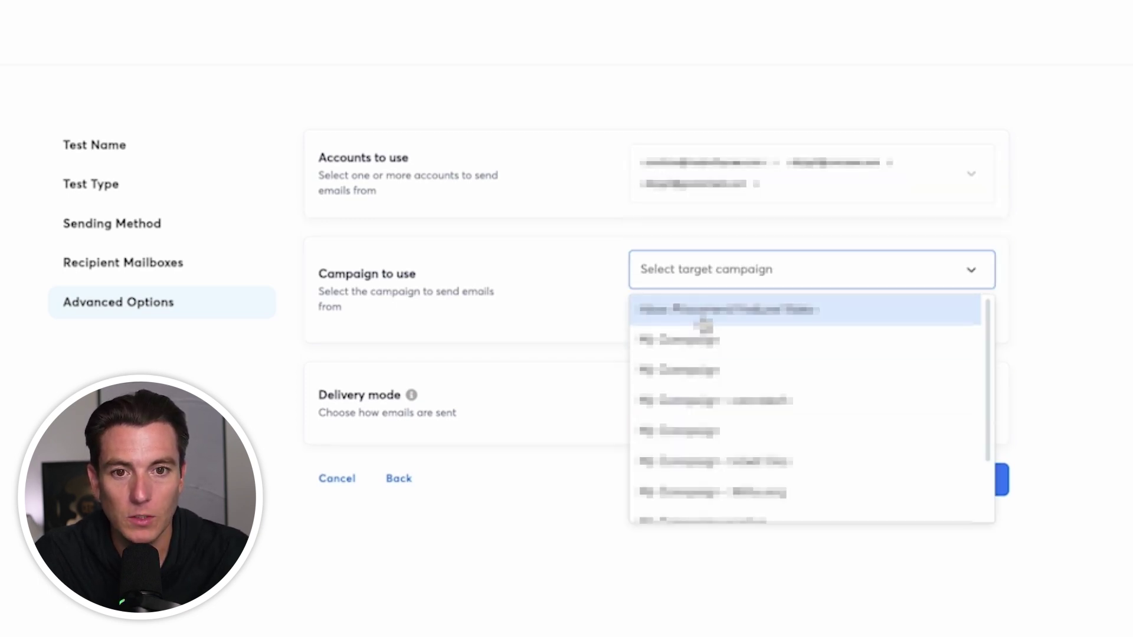
{"action": "left_click", "coordinate": [706, 325]}
{"action": "scroll", "coordinate": [708, 324], "scroll_direction": "down", "scroll_amount": 2}
{"action": "left_click", "coordinate": [700, 309]}
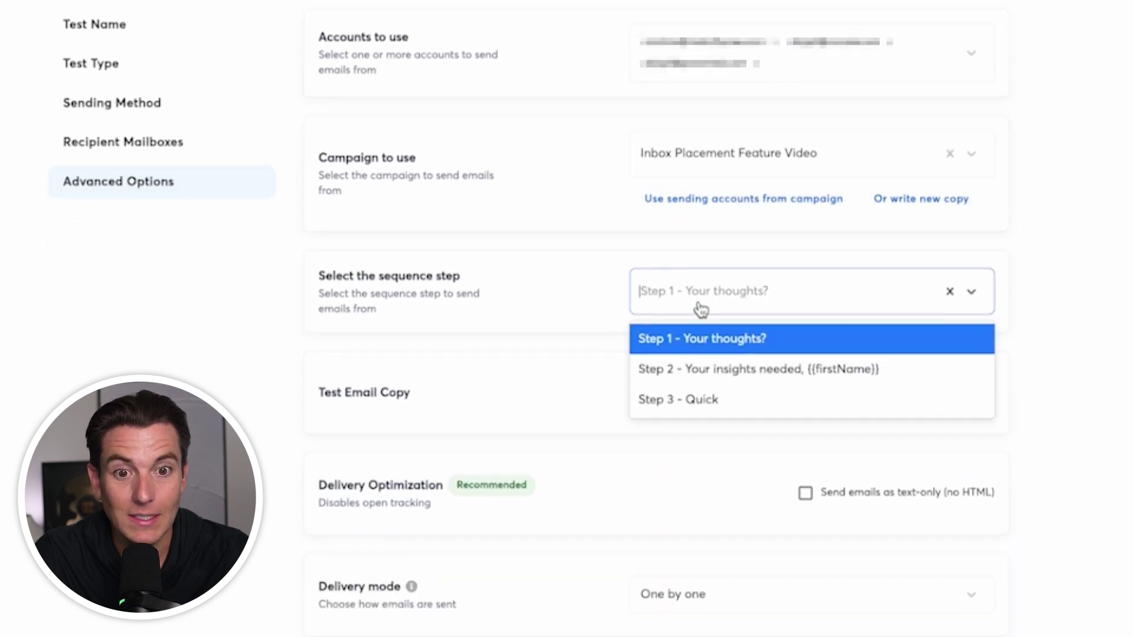
{"action": "left_click", "coordinate": [706, 340]}
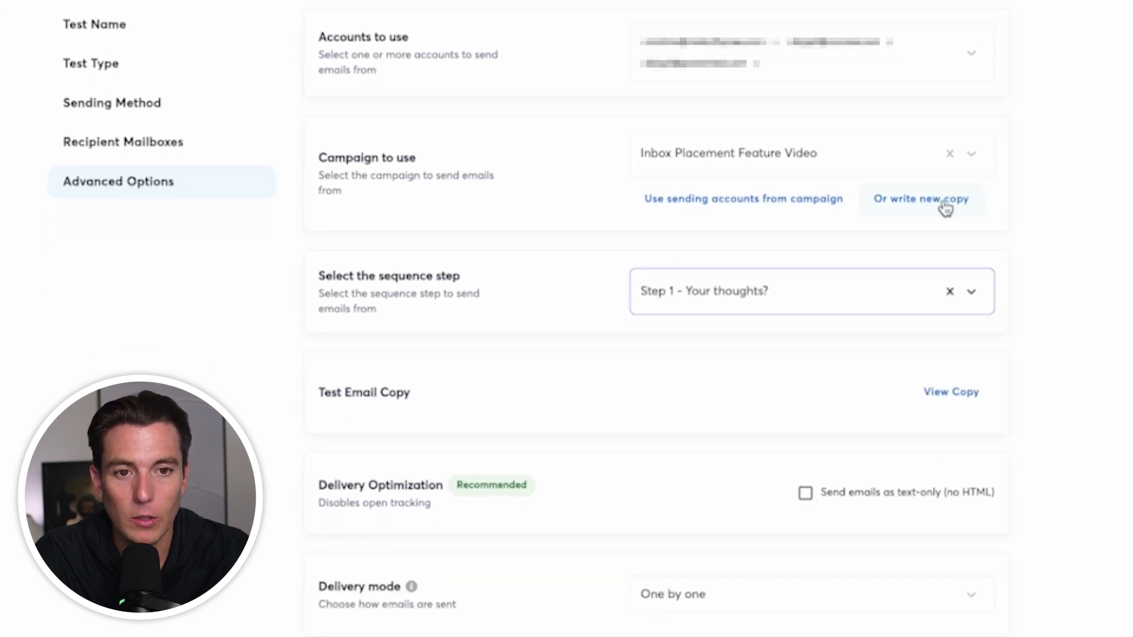
{"action": "left_click", "coordinate": [944, 201]}
{"action": "left_click", "coordinate": [890, 154]}
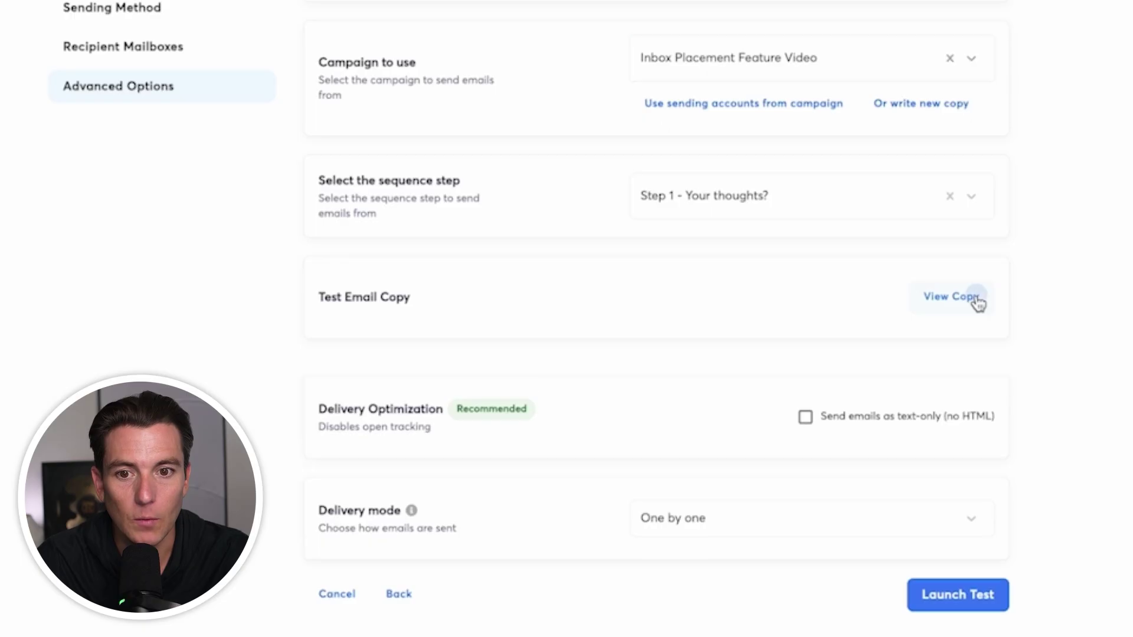
{"action": "left_click", "coordinate": [972, 298]}
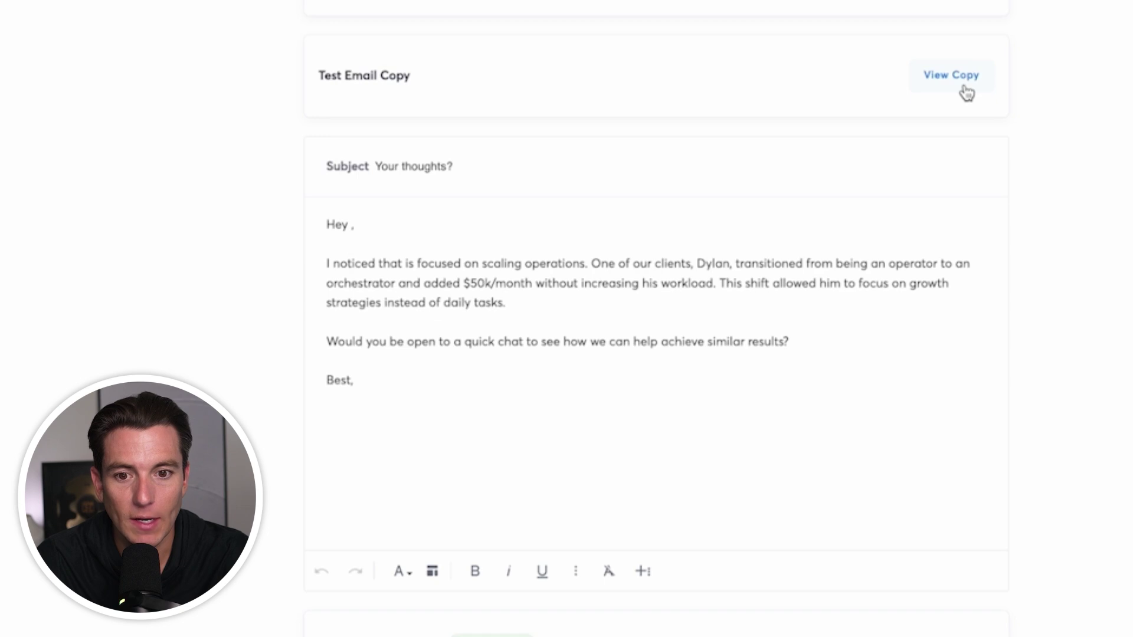
{"action": "left_click", "coordinate": [965, 93]}
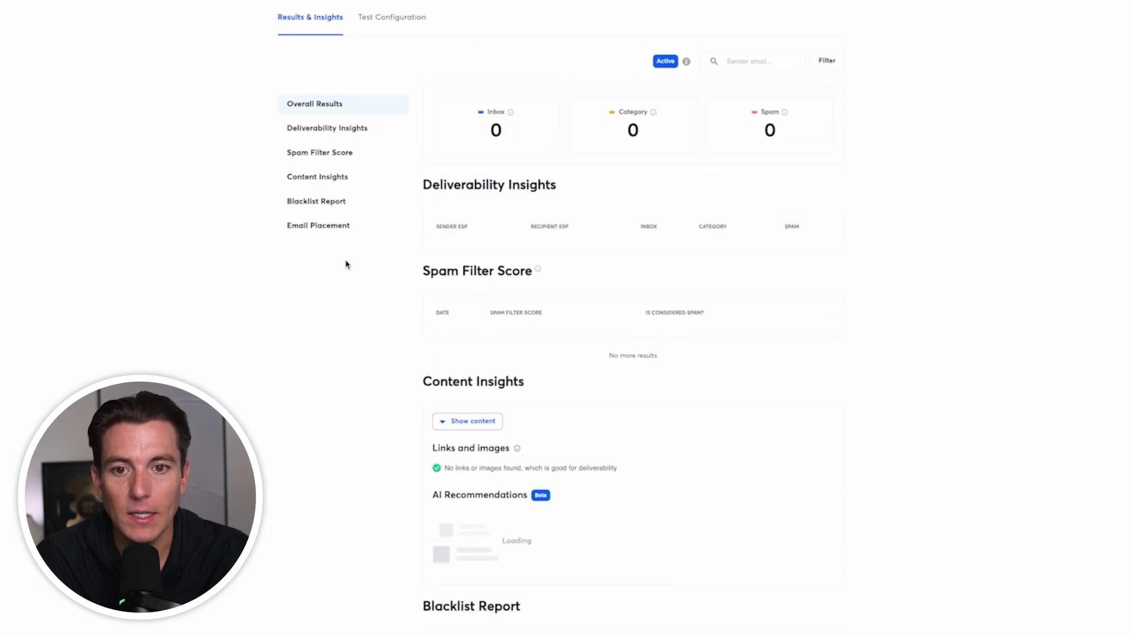
Step: Review the links and images section, Room for Growth score, and Spam Triggers Found details
{"action": "scroll", "coordinate": [486, 214], "scroll_direction": "down", "scroll_amount": 5}
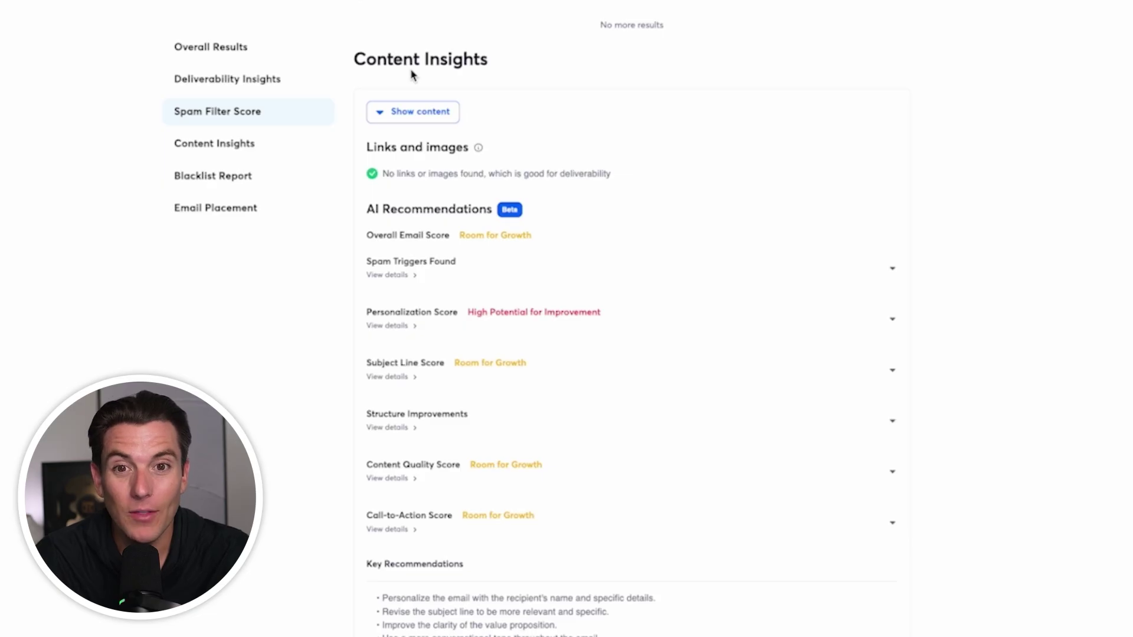
{"action": "scroll", "coordinate": [411, 75], "scroll_direction": "down", "scroll_amount": 1}
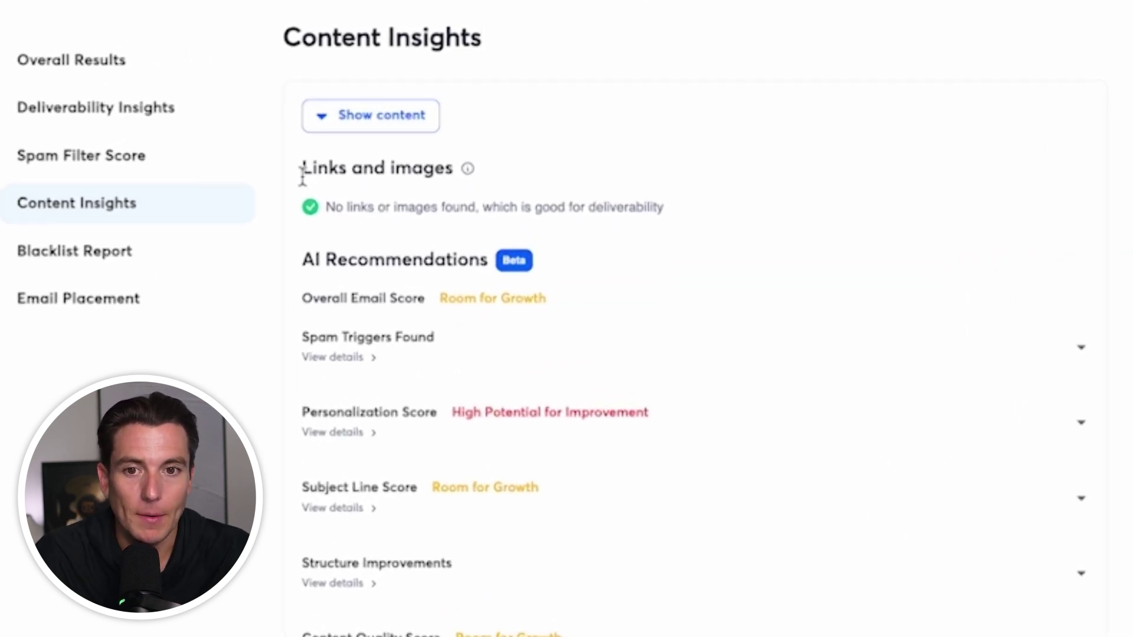
{"action": "left_click_drag", "start_coordinate": [302, 177], "coordinate": [417, 165]}
{"action": "left_click", "coordinate": [382, 199]}
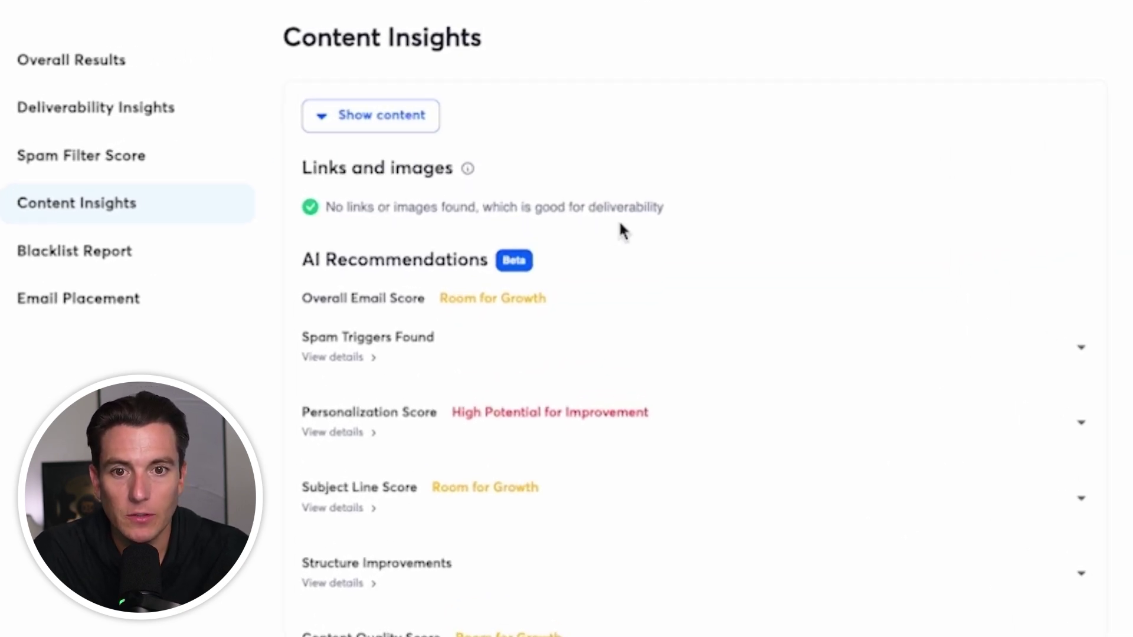
{"action": "triple_click", "coordinate": [481, 298]}
{"action": "left_click", "coordinate": [542, 299]}
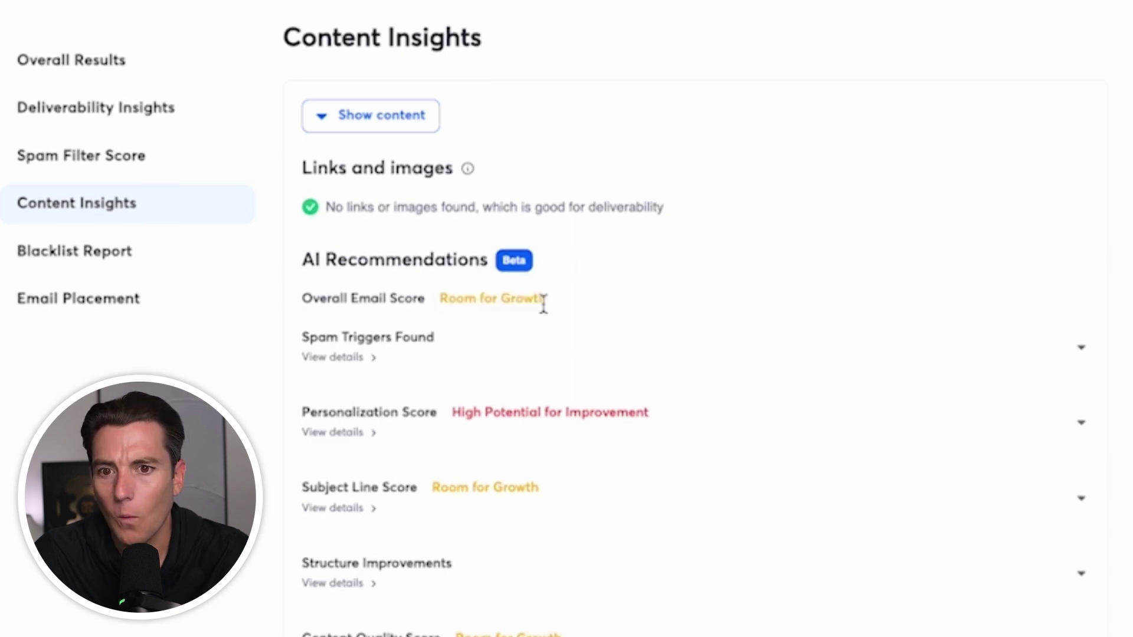
{"action": "left_click", "coordinate": [359, 358]}
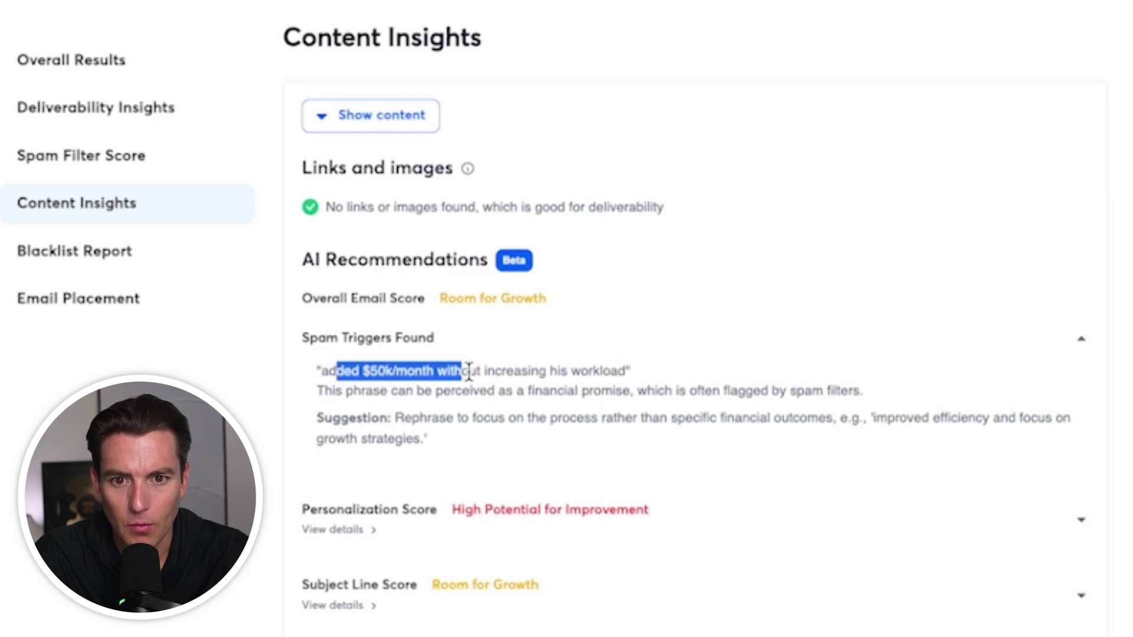
{"action": "left_click", "coordinate": [353, 400]}
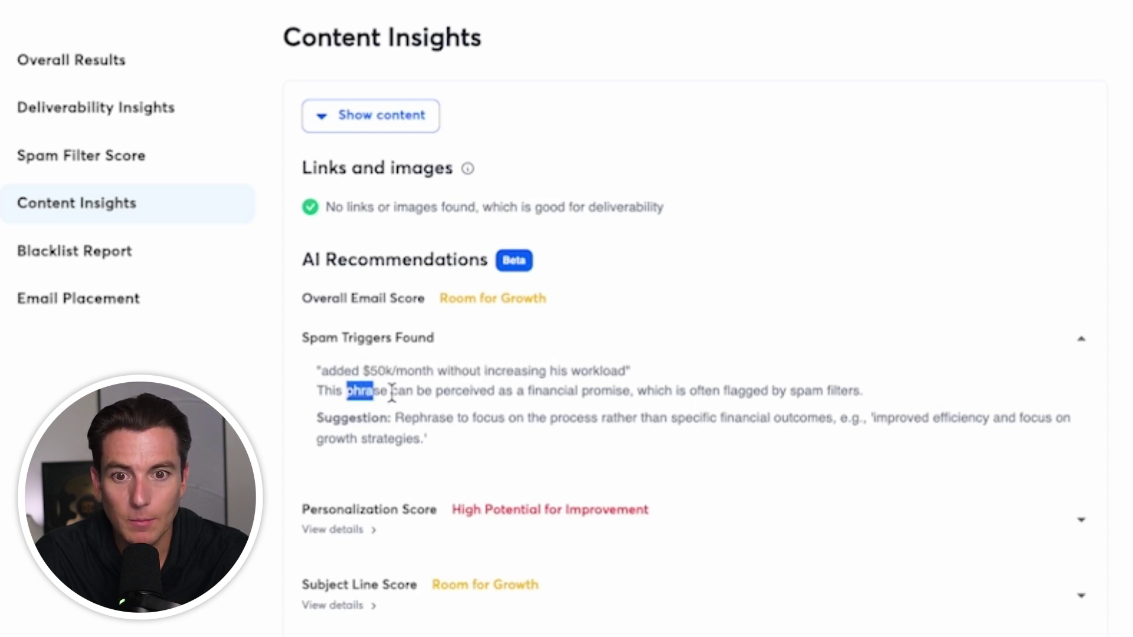
{"action": "left_click_drag", "start_coordinate": [391, 394], "coordinate": [557, 395]}
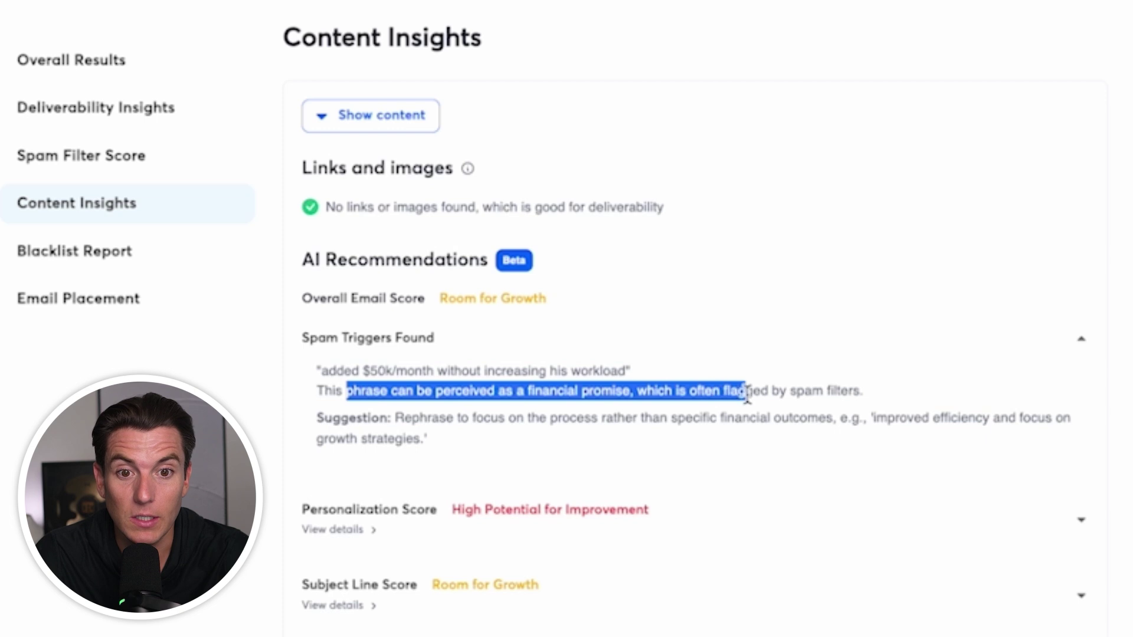
{"action": "left_click", "coordinate": [832, 406]}
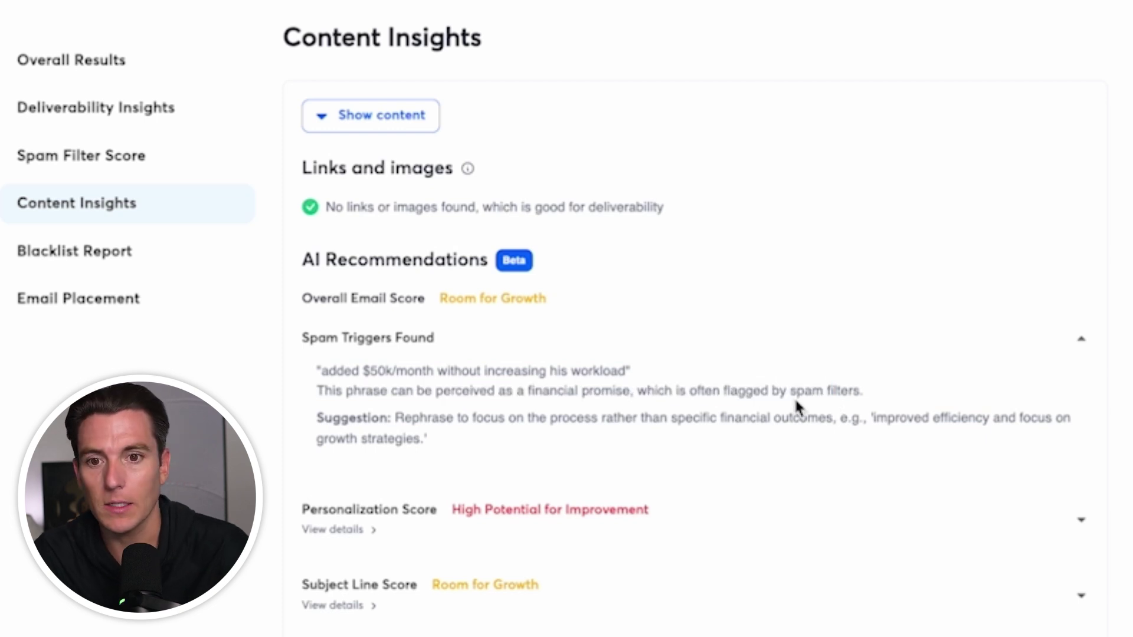
Step: Expand the Personalization and Subject Line recommendation advice
{"action": "scroll", "coordinate": [399, 388], "scroll_direction": "down", "scroll_amount": 5}
{"action": "left_click", "coordinate": [445, 338]}
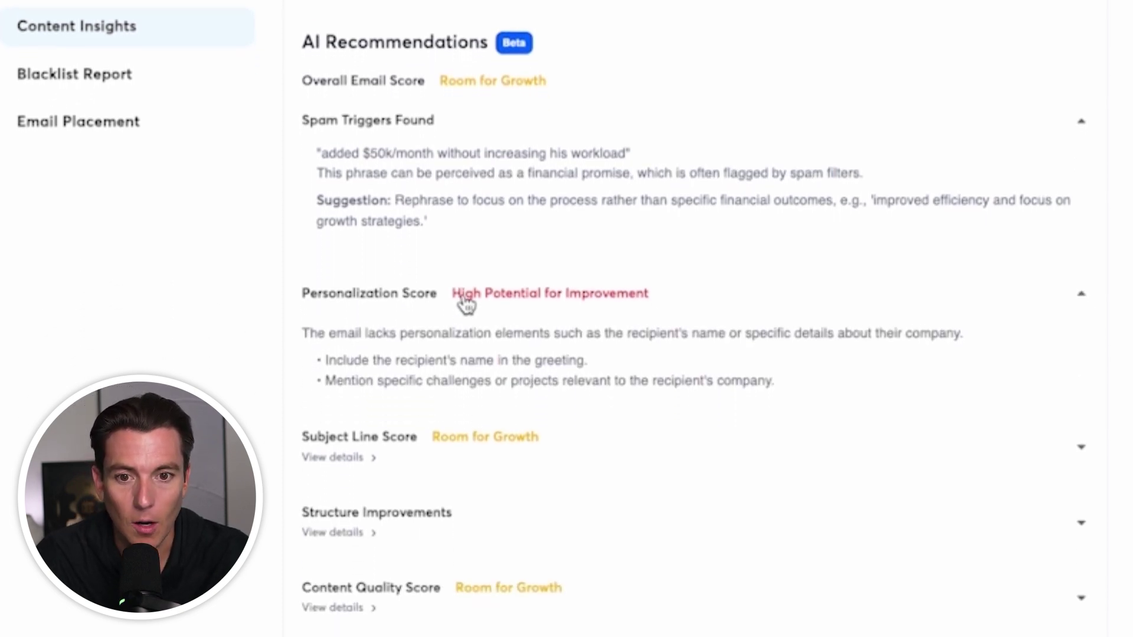
{"action": "left_click", "coordinate": [688, 307]}
{"action": "left_click", "coordinate": [410, 295]}
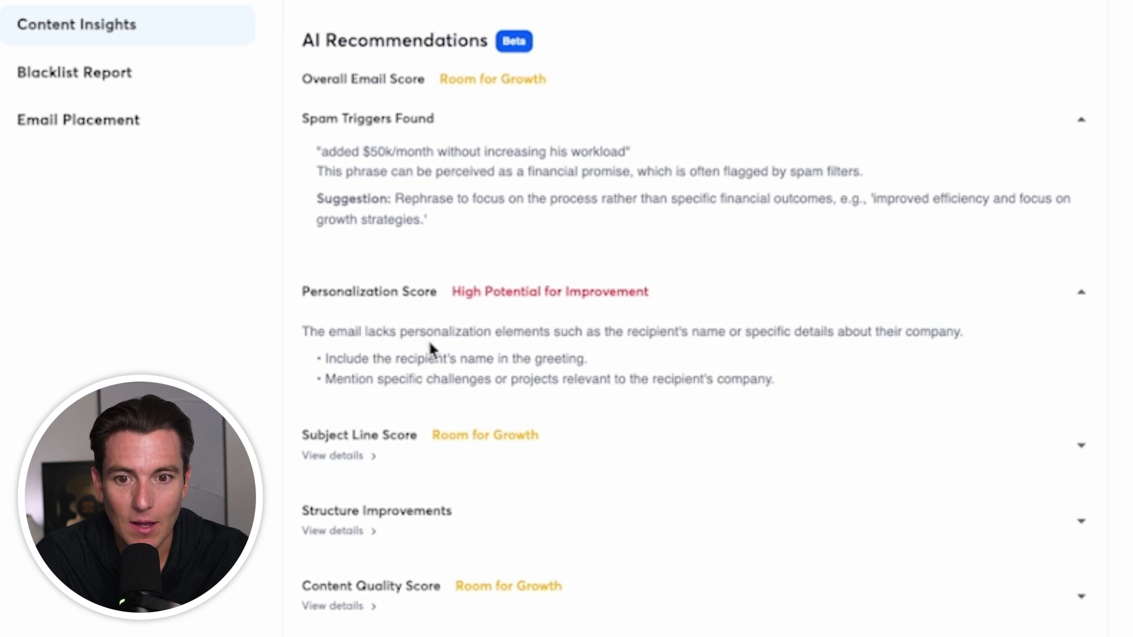
{"action": "scroll", "coordinate": [440, 333], "scroll_direction": "down", "scroll_amount": 1}
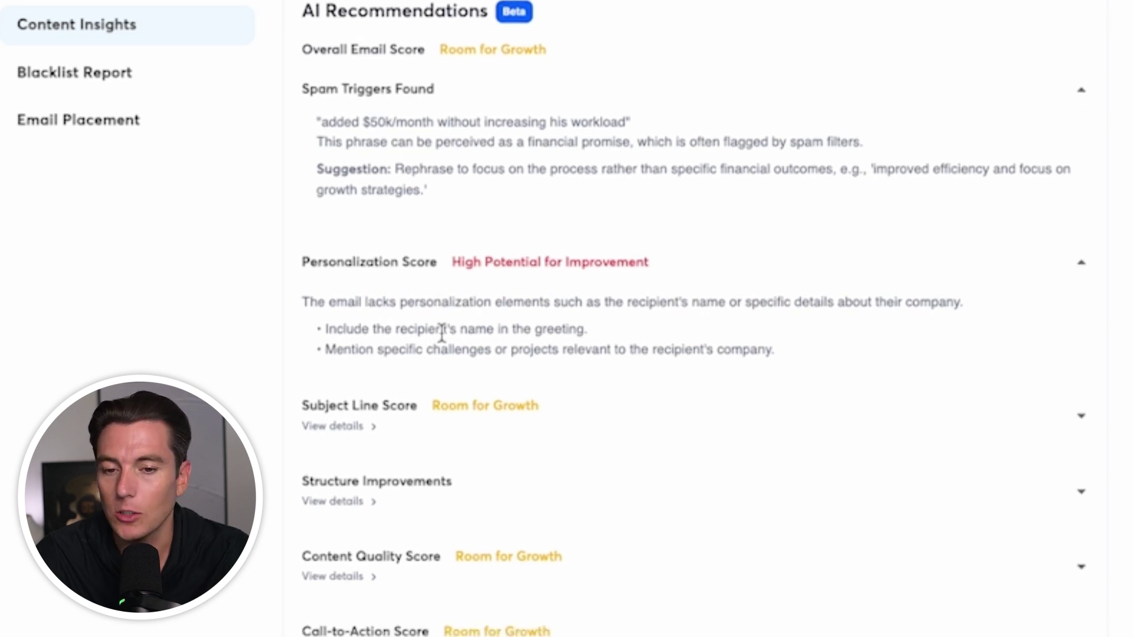
{"action": "left_click", "coordinate": [469, 407]}
{"action": "scroll", "coordinate": [455, 407], "scroll_direction": "down", "scroll_amount": 2}
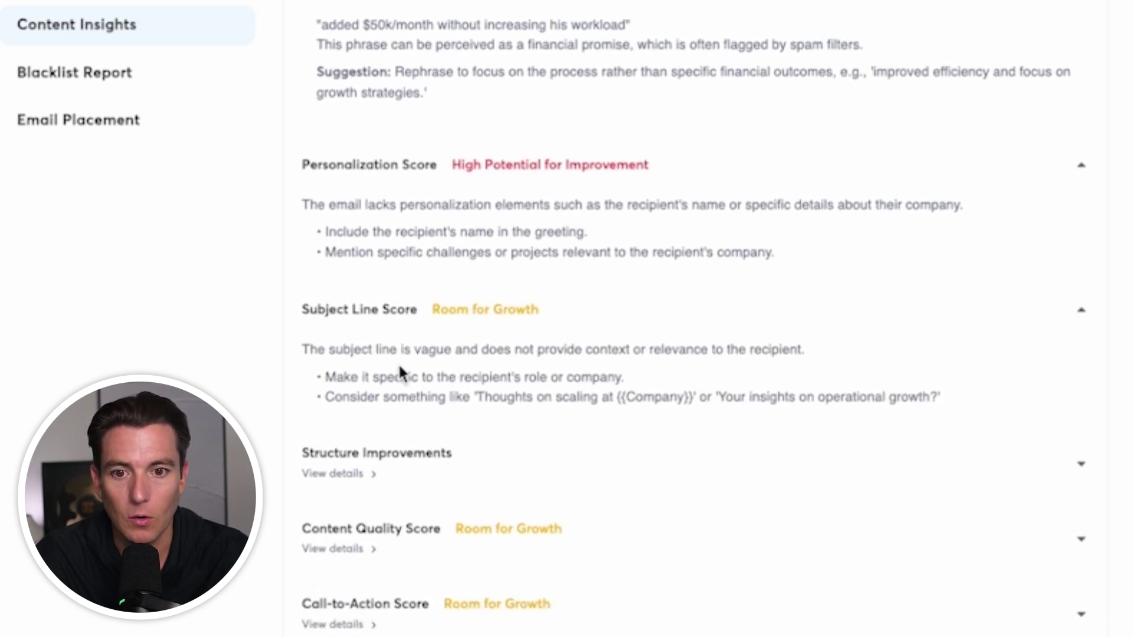
{"action": "scroll", "coordinate": [425, 377], "scroll_direction": "down", "scroll_amount": 1}
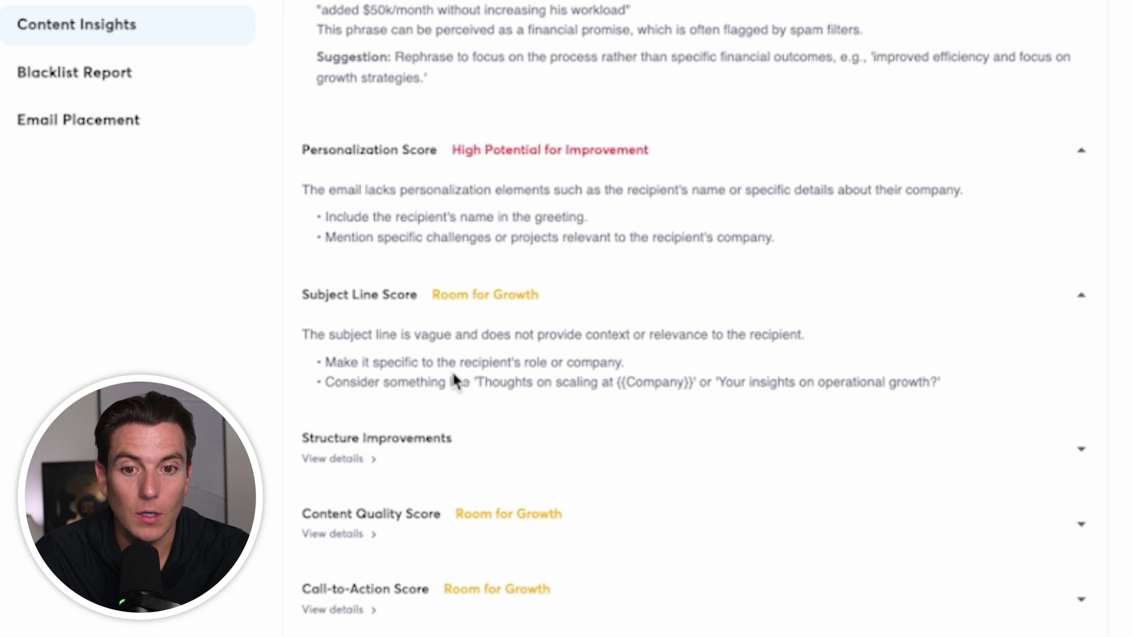
{"action": "scroll", "coordinate": [451, 377], "scroll_direction": "down", "scroll_amount": 1}
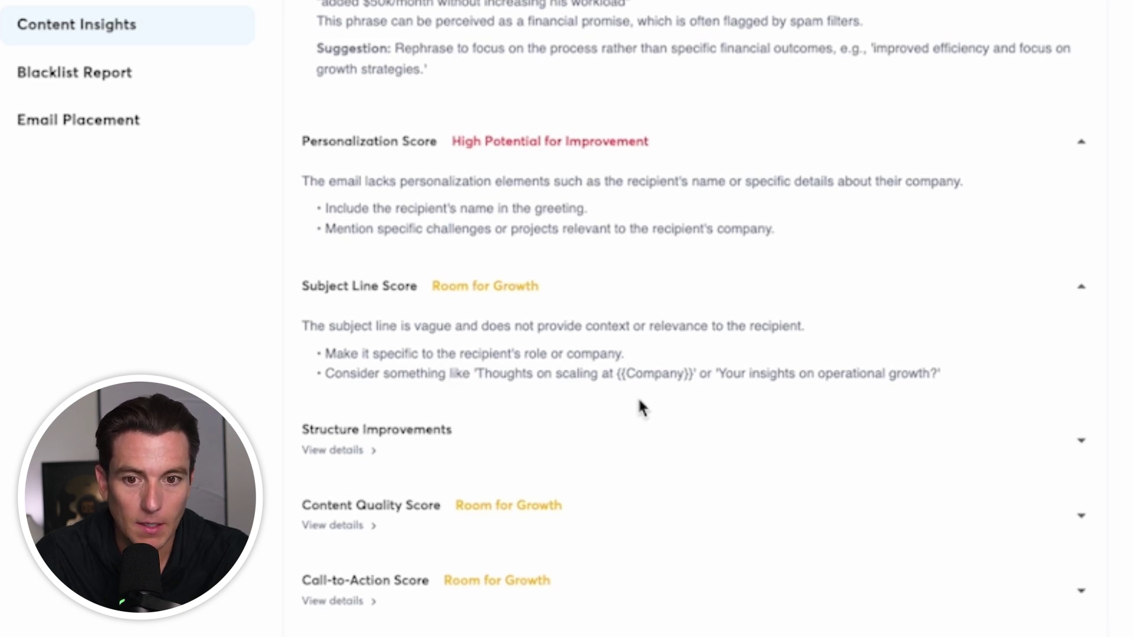
Step: Expand the Structure, Content Quality and Call-to-Action recommendation advice
{"action": "left_click", "coordinate": [407, 443]}
{"action": "left_click_drag", "start_coordinate": [335, 490], "coordinate": [510, 501]}
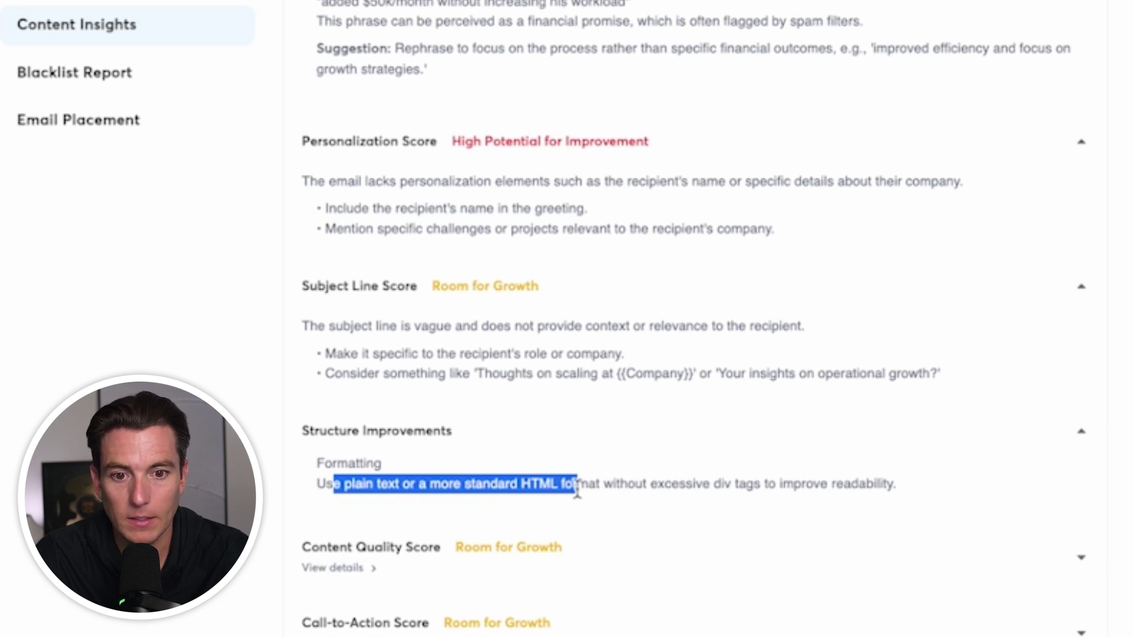
{"action": "left_click", "coordinate": [577, 493]}
{"action": "scroll", "coordinate": [526, 504], "scroll_direction": "down", "scroll_amount": 1}
{"action": "left_click", "coordinate": [526, 504]}
{"action": "scroll", "coordinate": [379, 321], "scroll_direction": "down", "scroll_amount": 5}
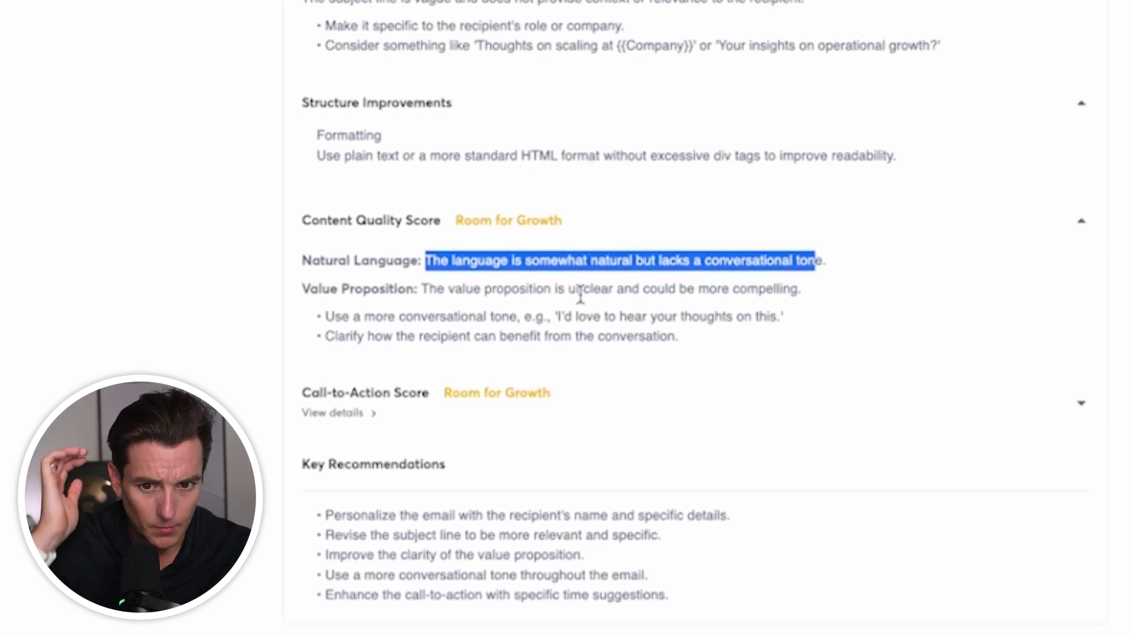
{"action": "left_click_drag", "start_coordinate": [440, 317], "coordinate": [624, 315]}
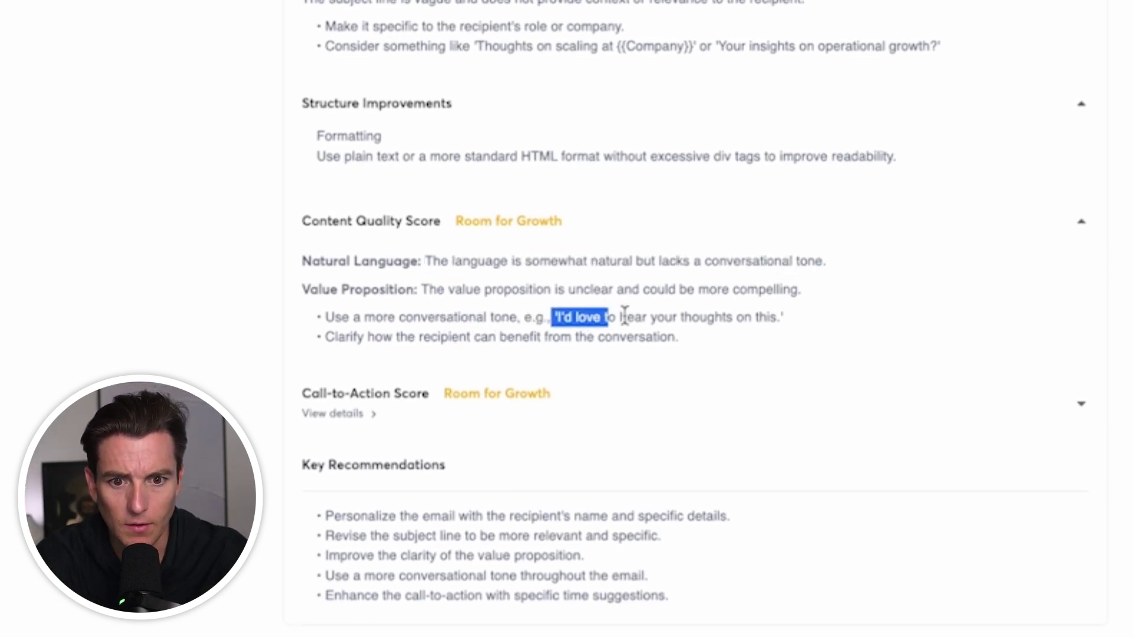
{"action": "left_click", "coordinate": [416, 394]}
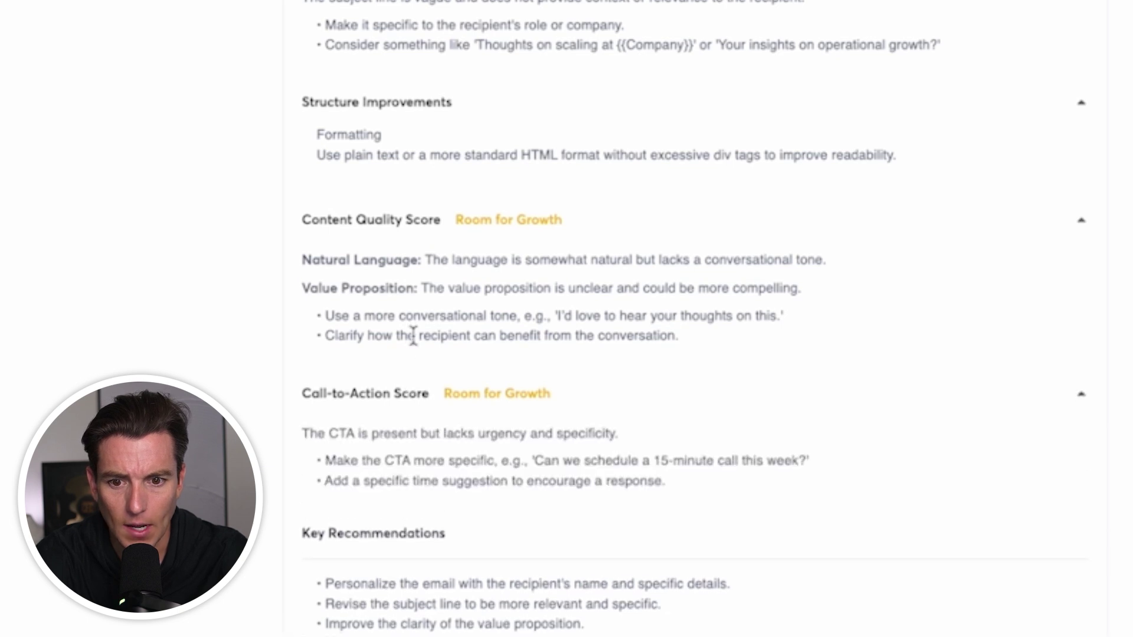
{"action": "scroll", "coordinate": [413, 331], "scroll_direction": "down", "scroll_amount": 1}
{"action": "left_click_drag", "start_coordinate": [360, 388], "coordinate": [429, 394]}
{"action": "scroll", "coordinate": [436, 393], "scroll_direction": "up", "scroll_amount": 1}
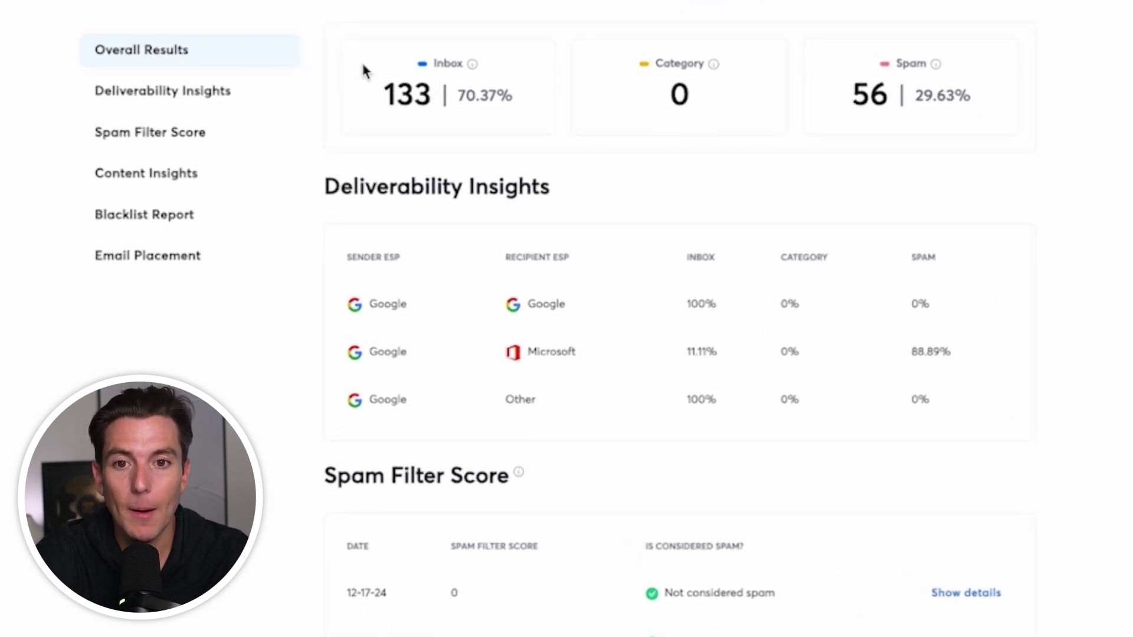
{"action": "left_click_drag", "start_coordinate": [328, 188], "coordinate": [532, 190]}
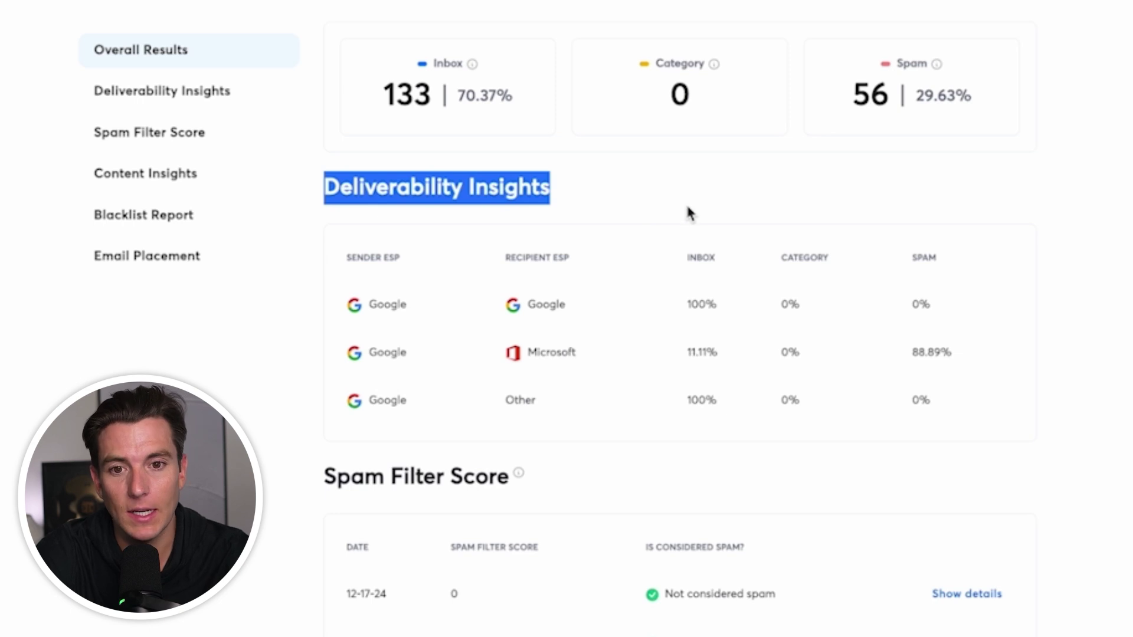
{"action": "left_click", "coordinate": [634, 263]}
{"action": "left_click_drag", "start_coordinate": [695, 280], "coordinate": [698, 395]}
{"action": "left_click", "coordinate": [698, 394]}
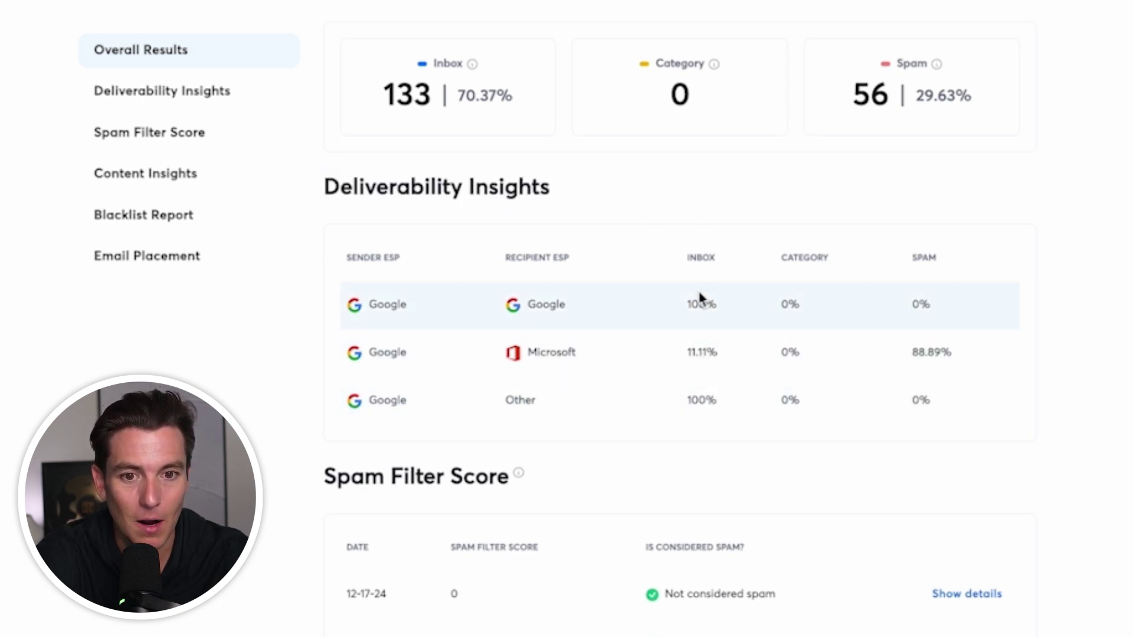
{"action": "left_click_drag", "start_coordinate": [682, 303], "coordinate": [719, 305]}
{"action": "left_click_drag", "start_coordinate": [685, 352], "coordinate": [712, 352]}
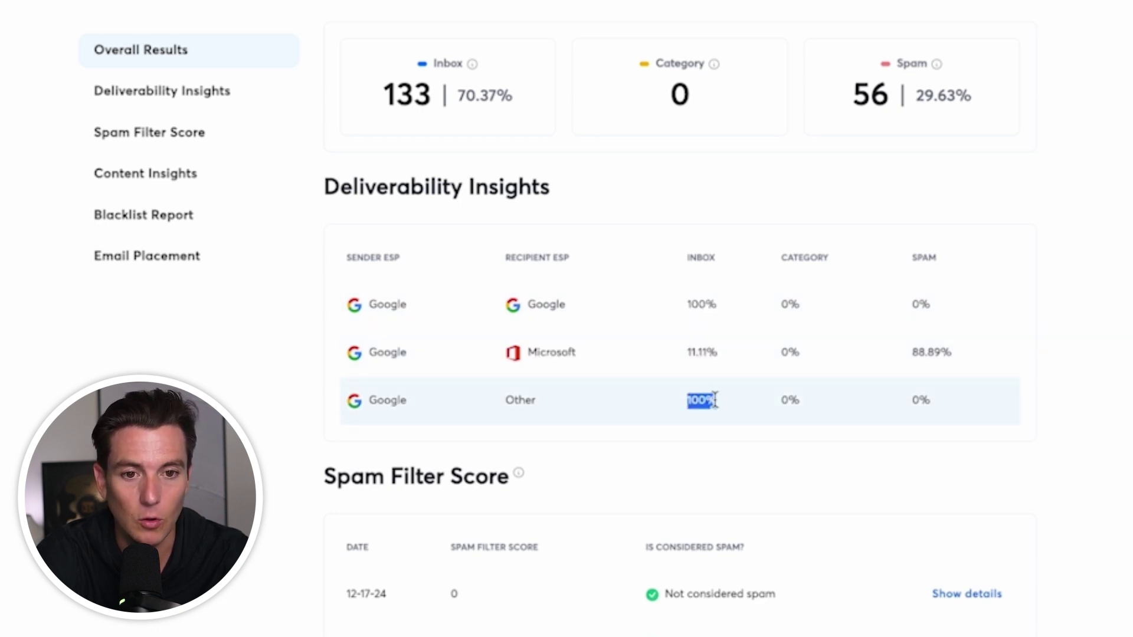
{"action": "scroll", "coordinate": [714, 400], "scroll_direction": "down", "scroll_amount": 7}
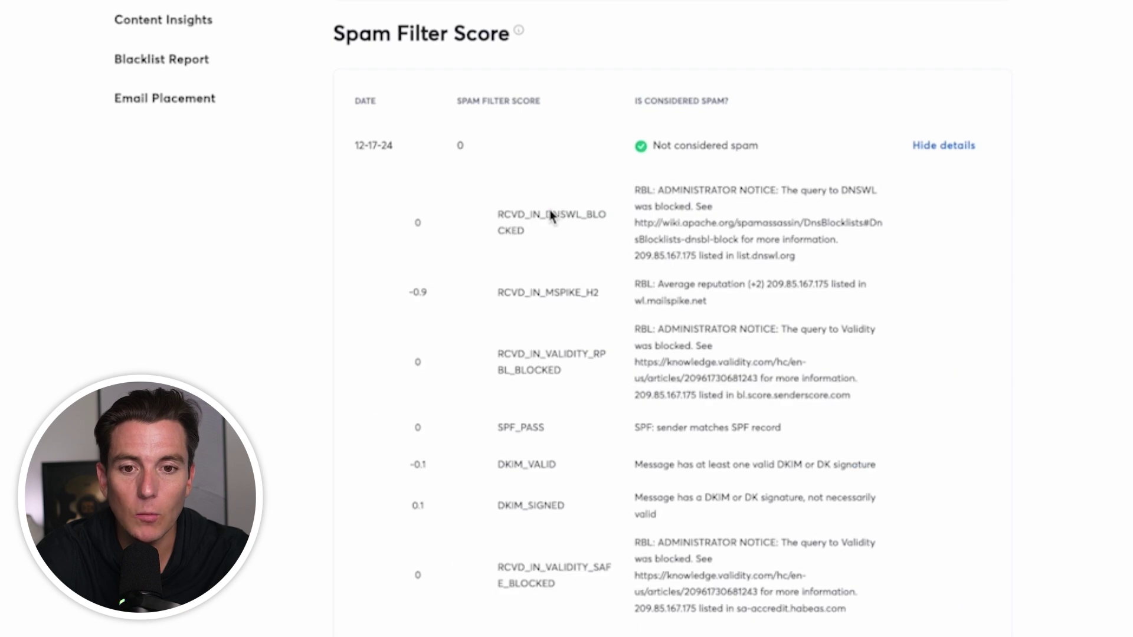
{"action": "scroll", "coordinate": [552, 218], "scroll_direction": "down", "scroll_amount": 2}
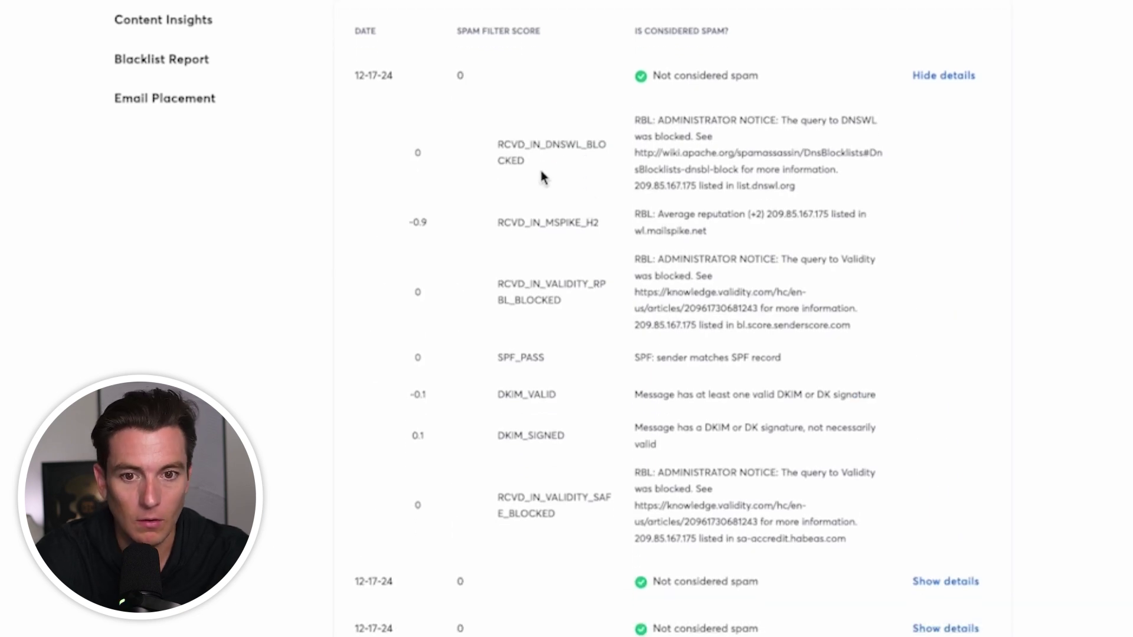
{"action": "left_click_drag", "start_coordinate": [531, 142], "coordinate": [551, 472]}
{"action": "left_click", "coordinate": [549, 472]}
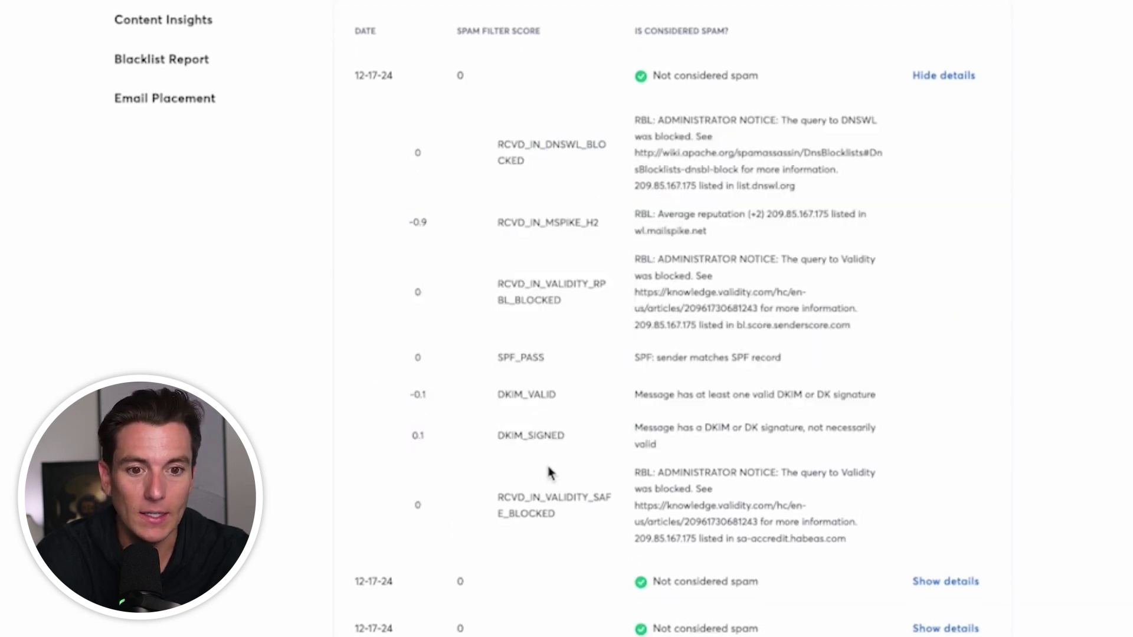
{"action": "scroll", "coordinate": [554, 466], "scroll_direction": "up", "scroll_amount": 1}
{"action": "left_click", "coordinate": [906, 87]}
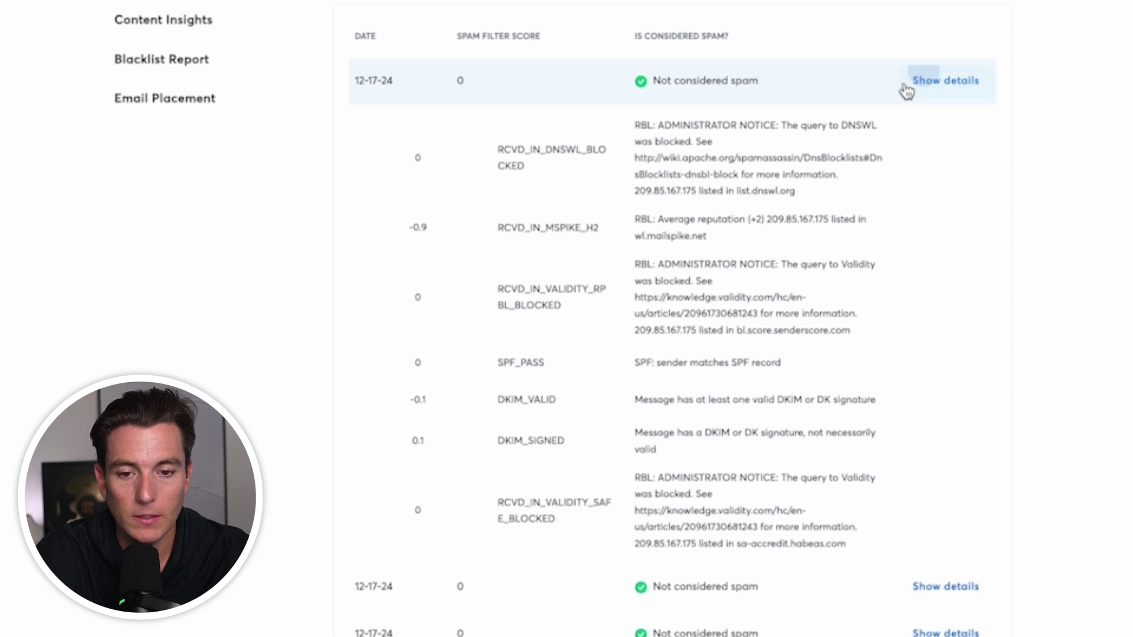
{"action": "scroll", "coordinate": [861, 90], "scroll_direction": "down", "scroll_amount": 5}
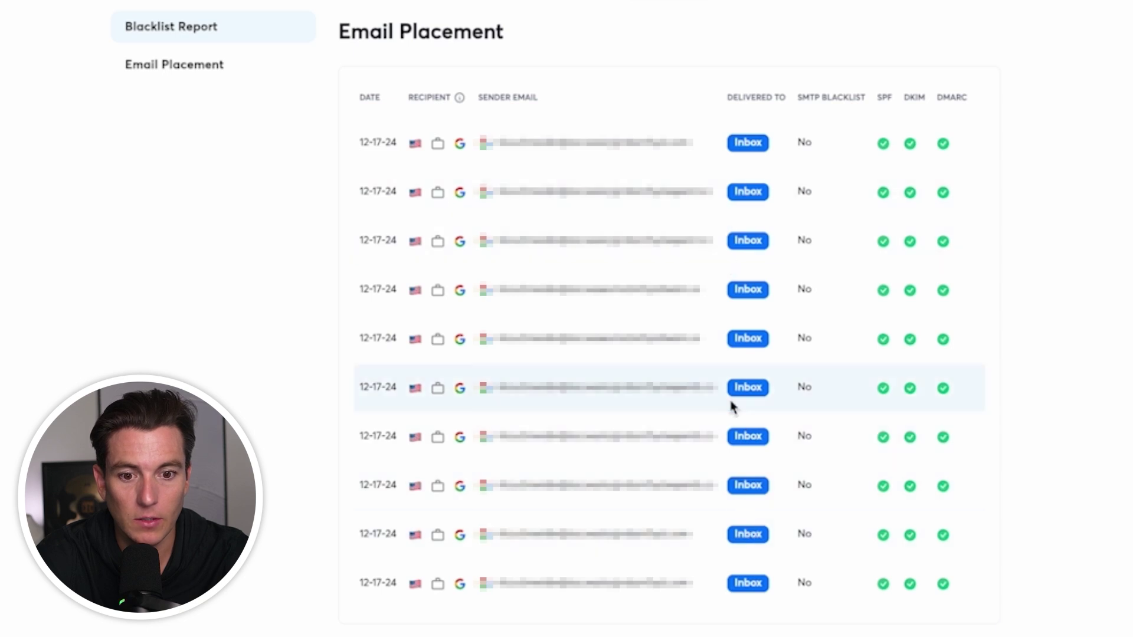
Step: Scroll down to the Email Placement section showing each mailbox's inbox or spam result
{"action": "scroll", "coordinate": [571, 454], "scroll_direction": "down", "scroll_amount": 5}
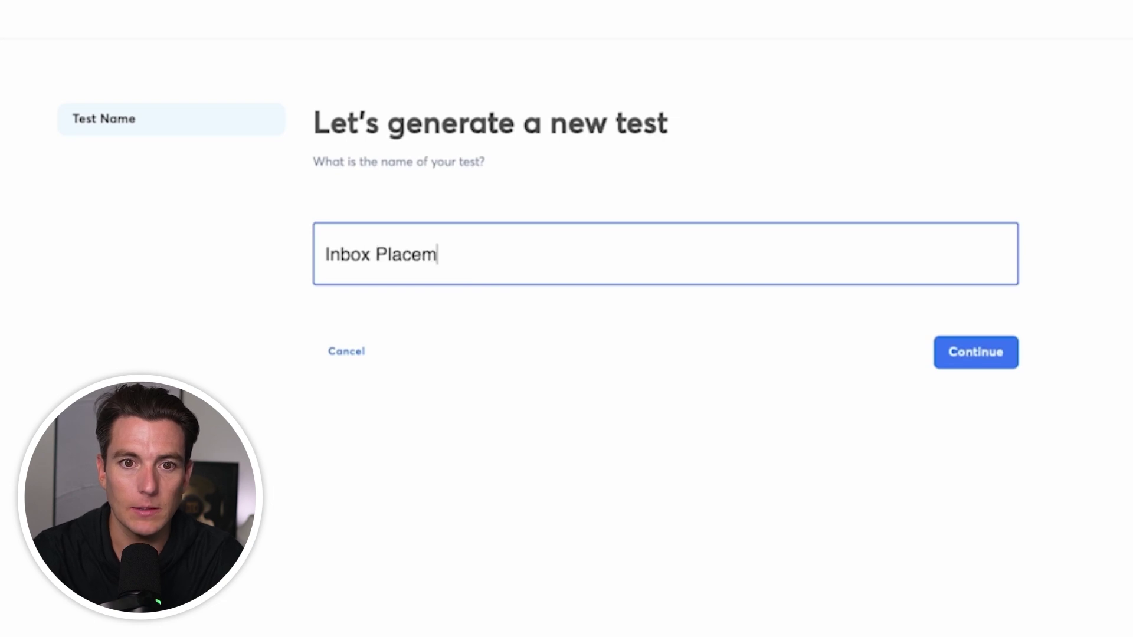
Step: Name the test 'Inbox Placement Test 2 (Automatic)', make it automated, and include all European mailboxes
{"action": "type", "text": "ox Placement Test 2 (Automate"}
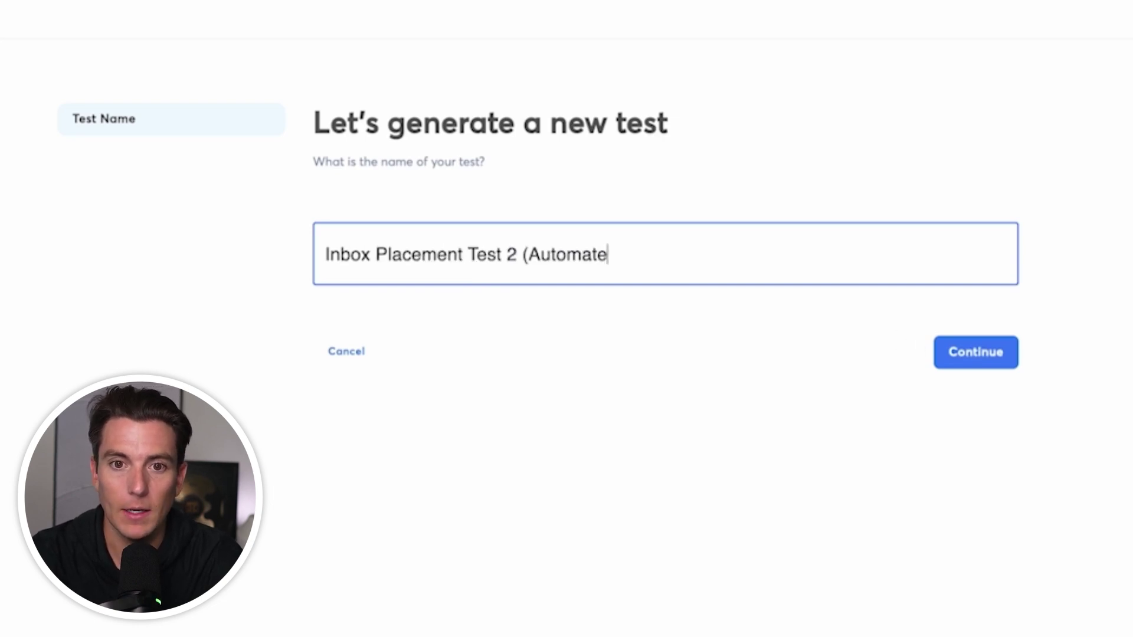
{"action": "key", "text": "BackSpace"}
{"action": "type", "text": "ic)"}
{"action": "left_click", "coordinate": [935, 353]}
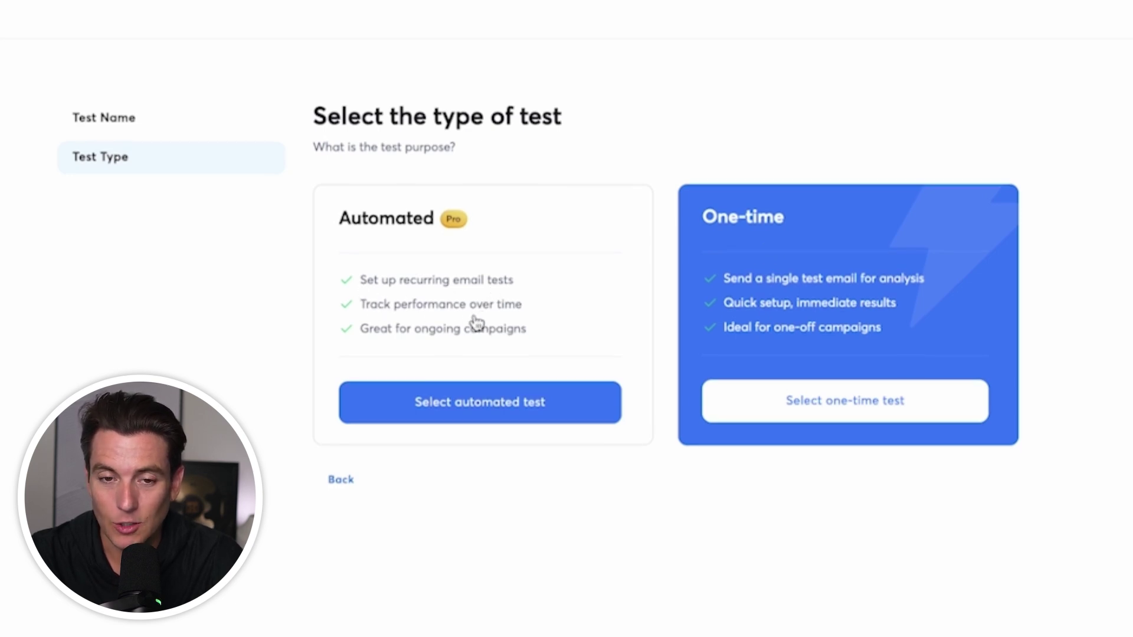
{"action": "left_click", "coordinate": [477, 391]}
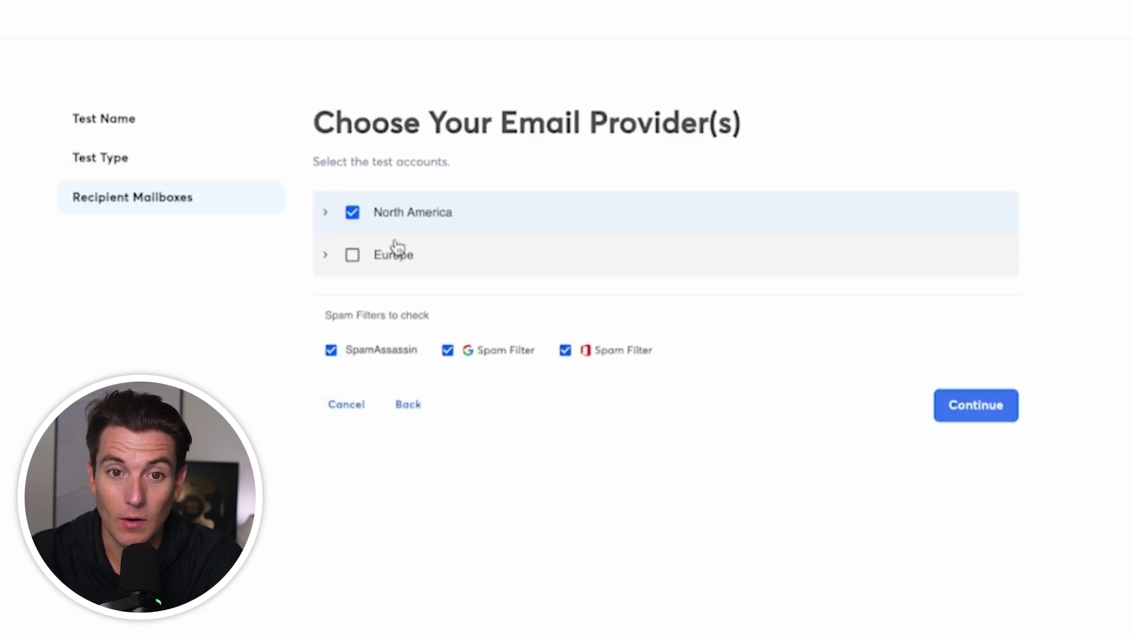
{"action": "left_click", "coordinate": [366, 257]}
{"action": "left_click", "coordinate": [352, 255]}
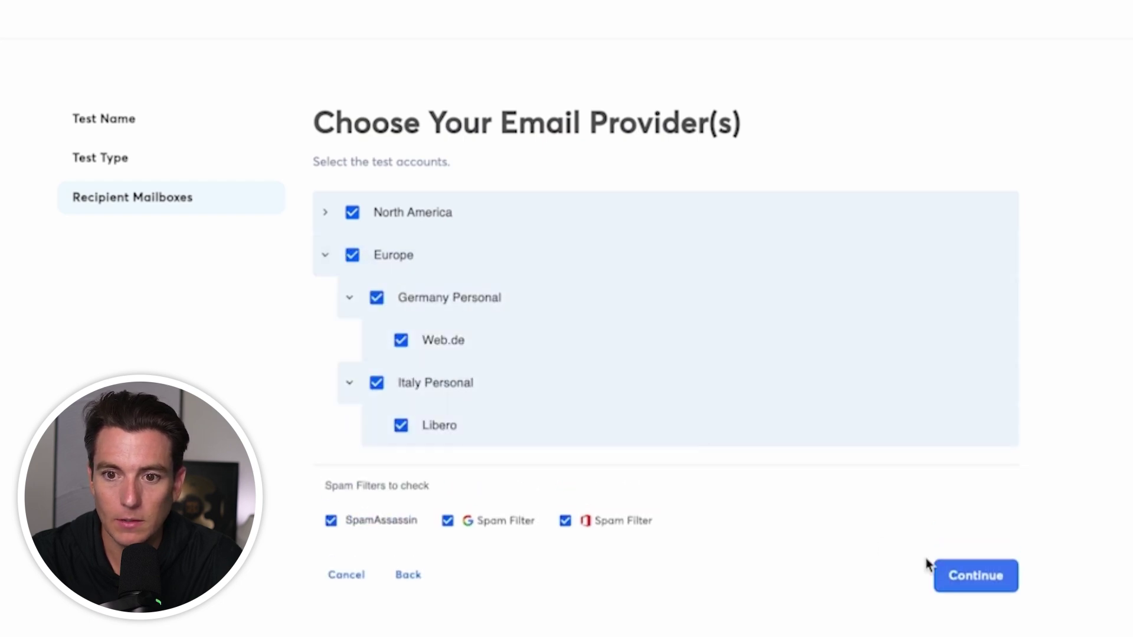
{"action": "left_click", "coordinate": [943, 572]}
Step: Choose five sending accounts and the Inbox Placement Feature Video campaign
{"action": "left_click", "coordinate": [727, 165]}
{"action": "left_click", "coordinate": [717, 208]}
{"action": "left_click", "coordinate": [716, 208]}
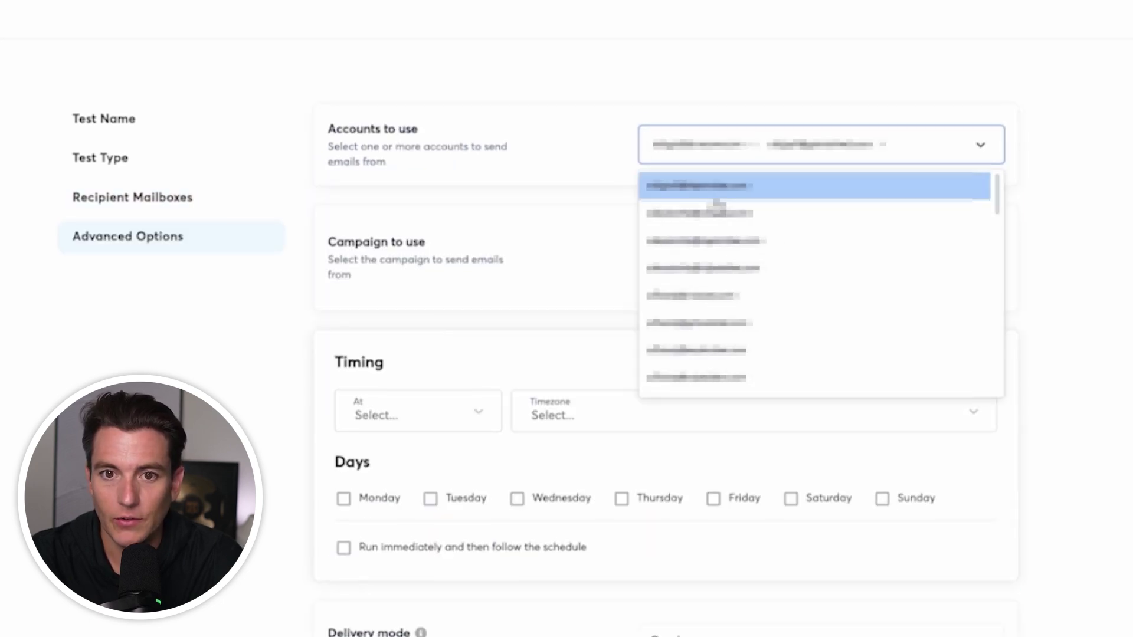
{"action": "left_click", "coordinate": [719, 212]}
{"action": "left_click", "coordinate": [720, 215]}
{"action": "left_click", "coordinate": [720, 216]}
{"action": "left_click", "coordinate": [553, 230]}
{"action": "left_click", "coordinate": [716, 271]}
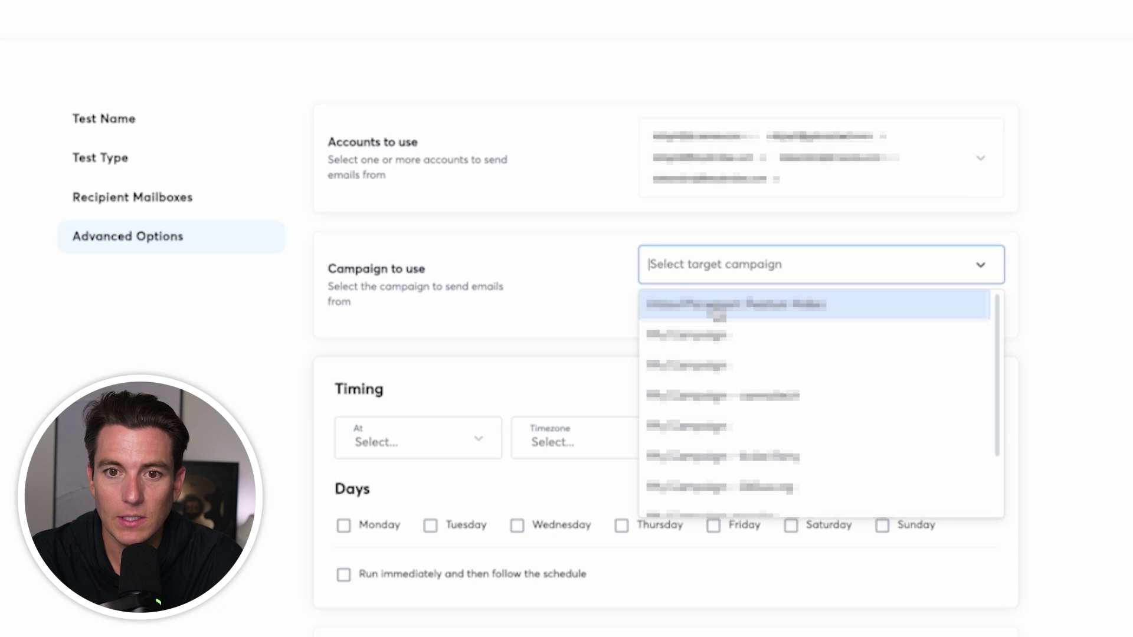
{"action": "left_click", "coordinate": [716, 307]}
{"action": "scroll", "coordinate": [509, 295], "scroll_direction": "down", "scroll_amount": 7}
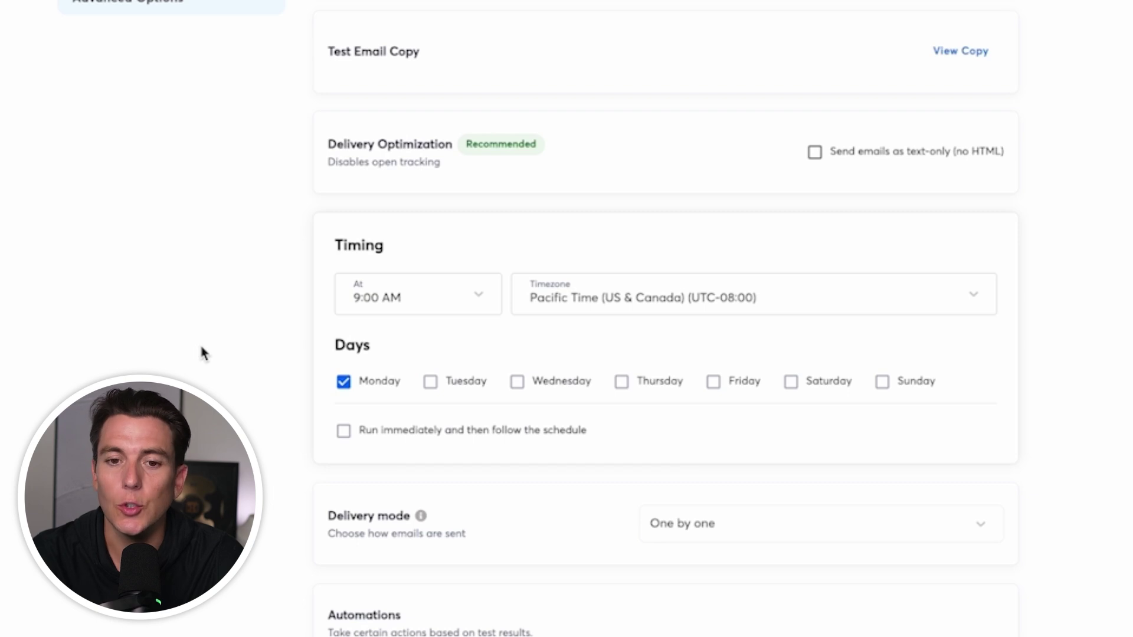
Step: Keep the test's delivery mode set to One by one
{"action": "scroll", "coordinate": [702, 435], "scroll_direction": "down", "scroll_amount": 3}
{"action": "left_click", "coordinate": [702, 427]}
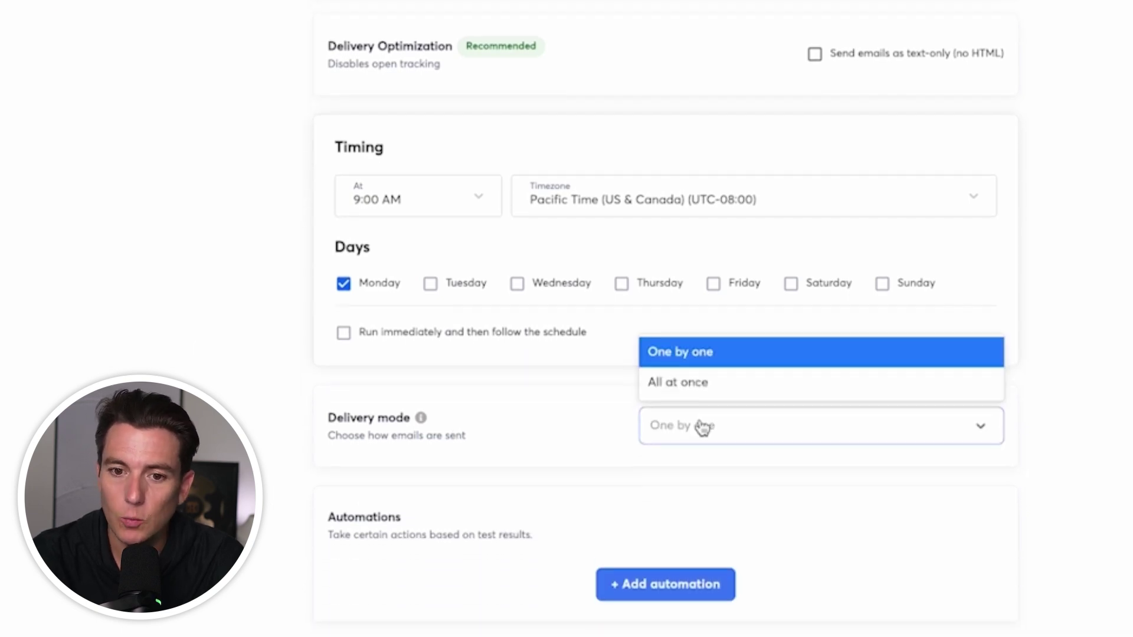
{"action": "left_click", "coordinate": [584, 434]}
{"action": "mouse_move", "coordinate": [419, 420]}
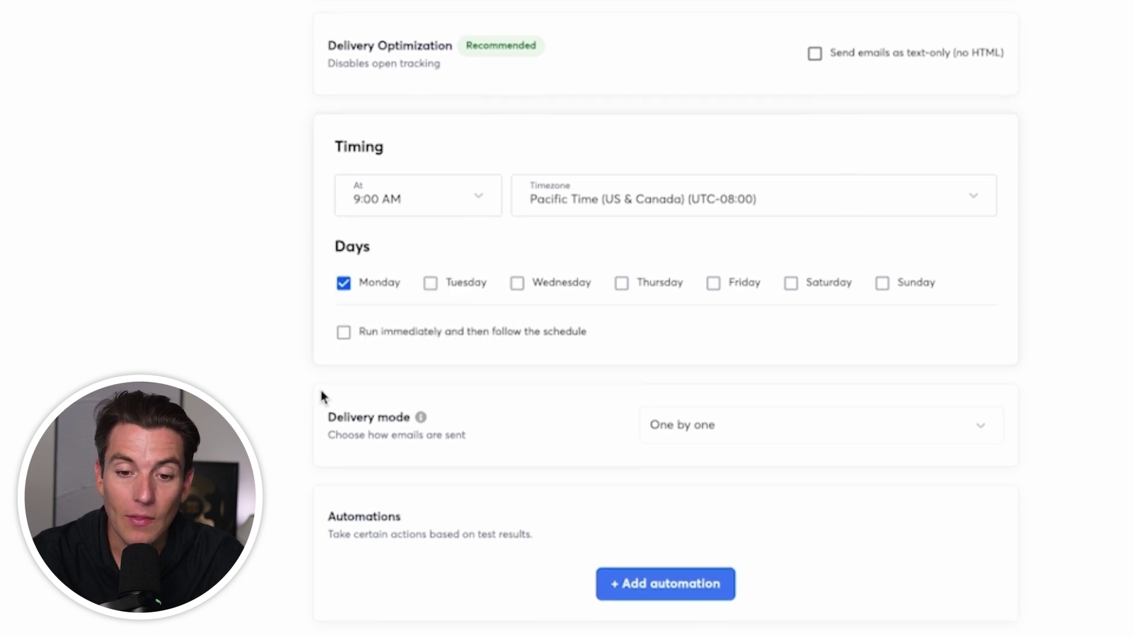
{"action": "scroll", "coordinate": [684, 430], "scroll_direction": "down", "scroll_amount": 4}
Step: Add an automation rule: when inbox placement goes below 80%, pause sending campaign emails
{"action": "left_click", "coordinate": [627, 362]}
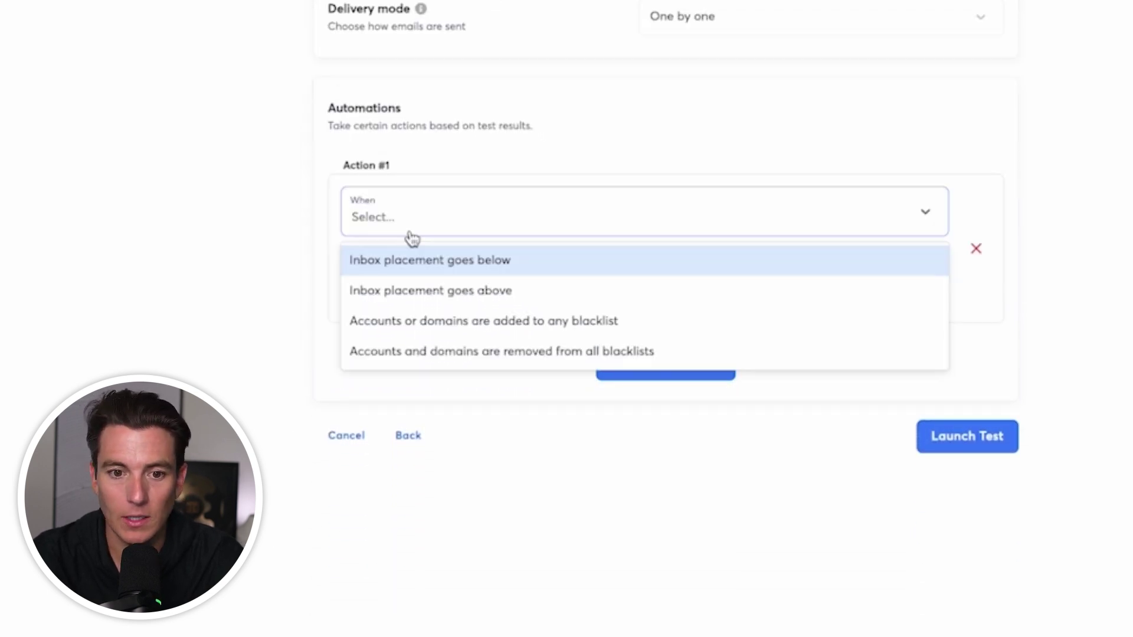
{"action": "left_click", "coordinate": [428, 267]}
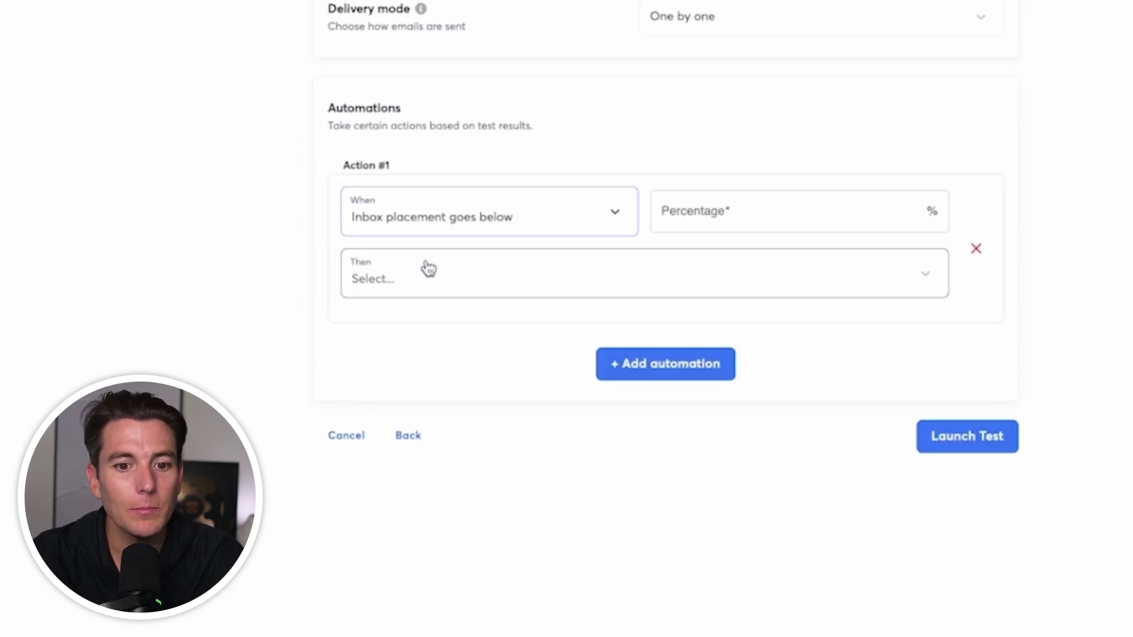
{"action": "left_click", "coordinate": [760, 219]}
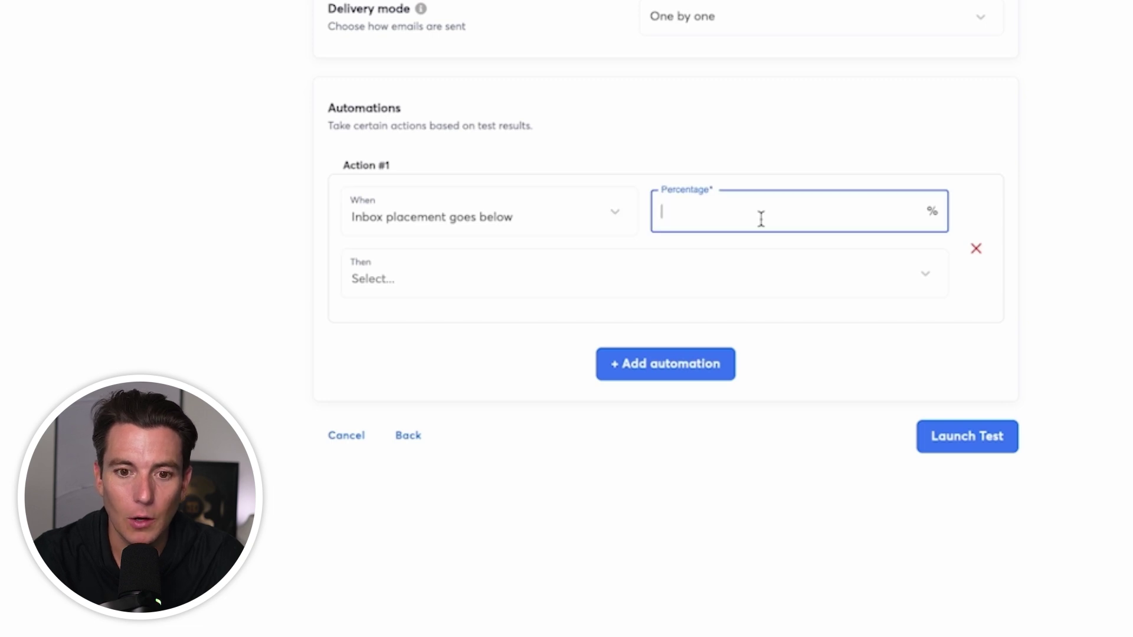
{"action": "left_click", "coordinate": [503, 267]}
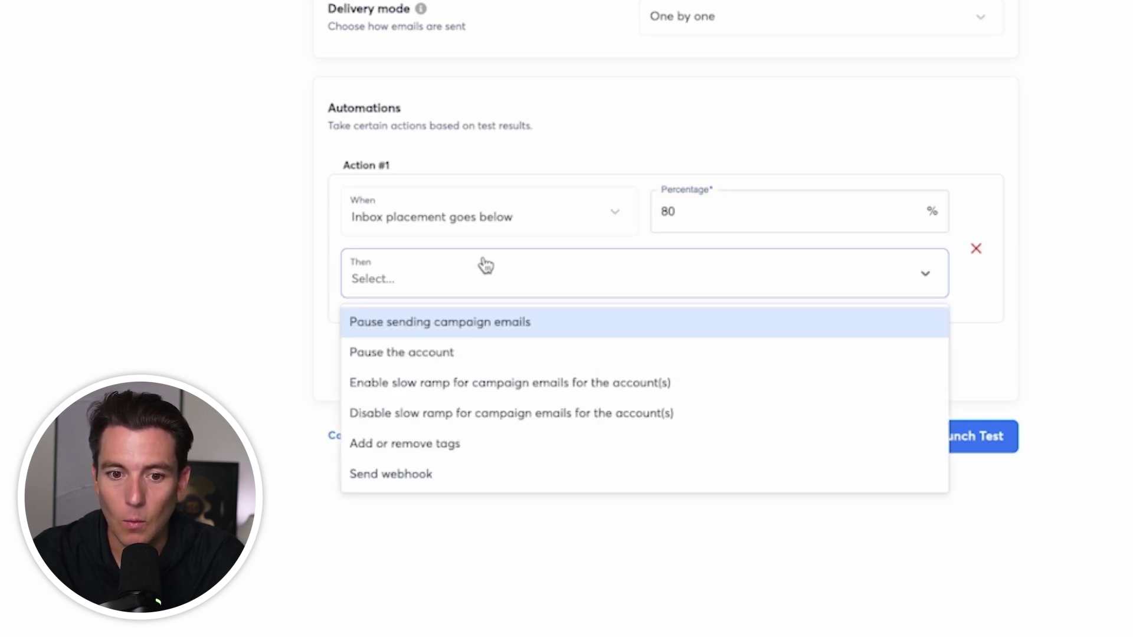
{"action": "left_click", "coordinate": [464, 333]}
{"action": "scroll", "coordinate": [268, 326], "scroll_direction": "down", "scroll_amount": 1}
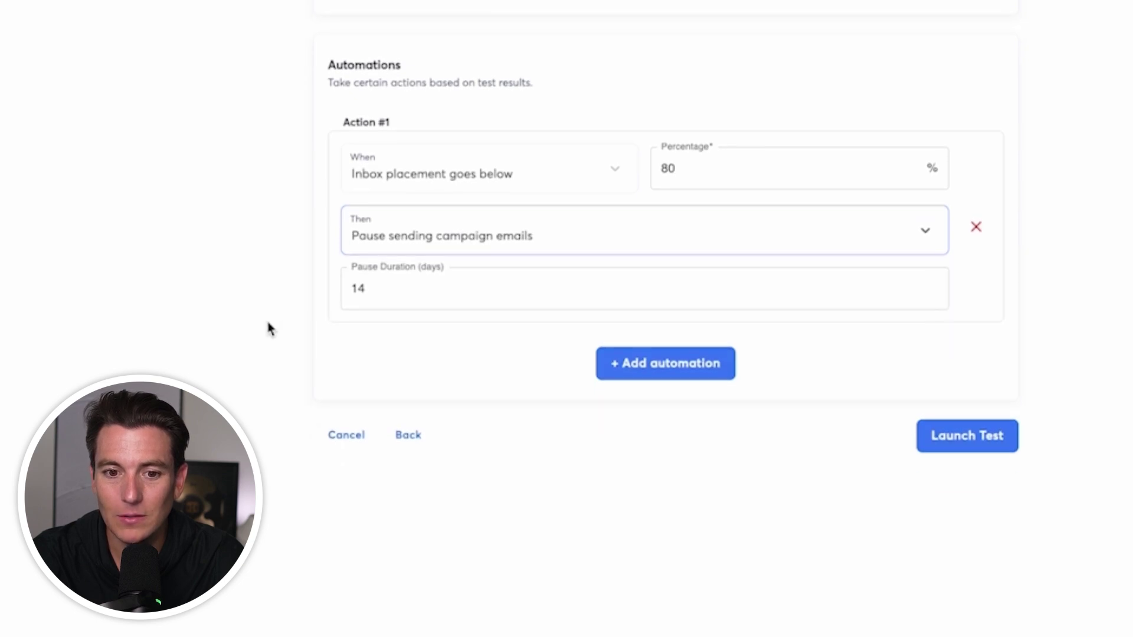
Step: Switch the rule's action to Send webhook and start entering the webhook URL
{"action": "left_click", "coordinate": [441, 246]}
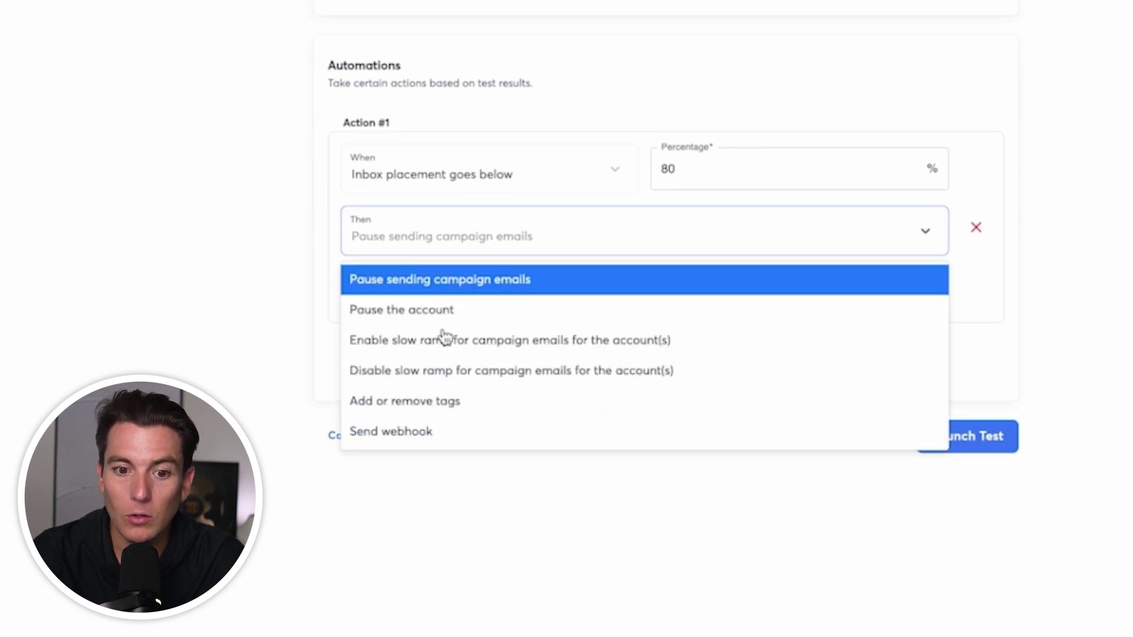
{"action": "left_click", "coordinate": [402, 437]}
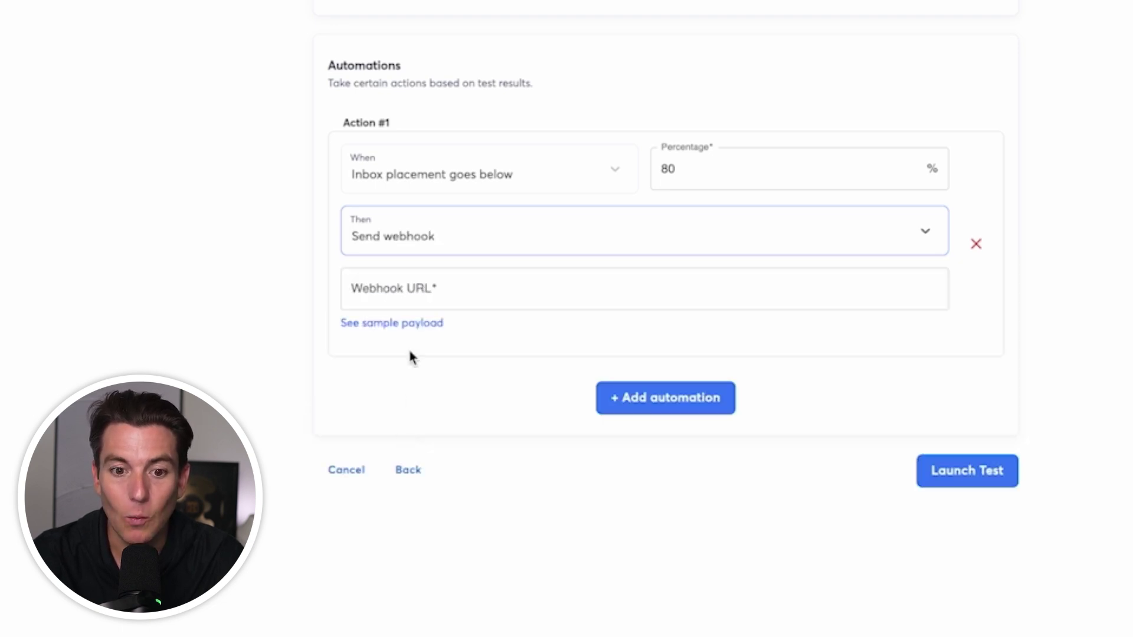
{"action": "left_click", "coordinate": [406, 299]}
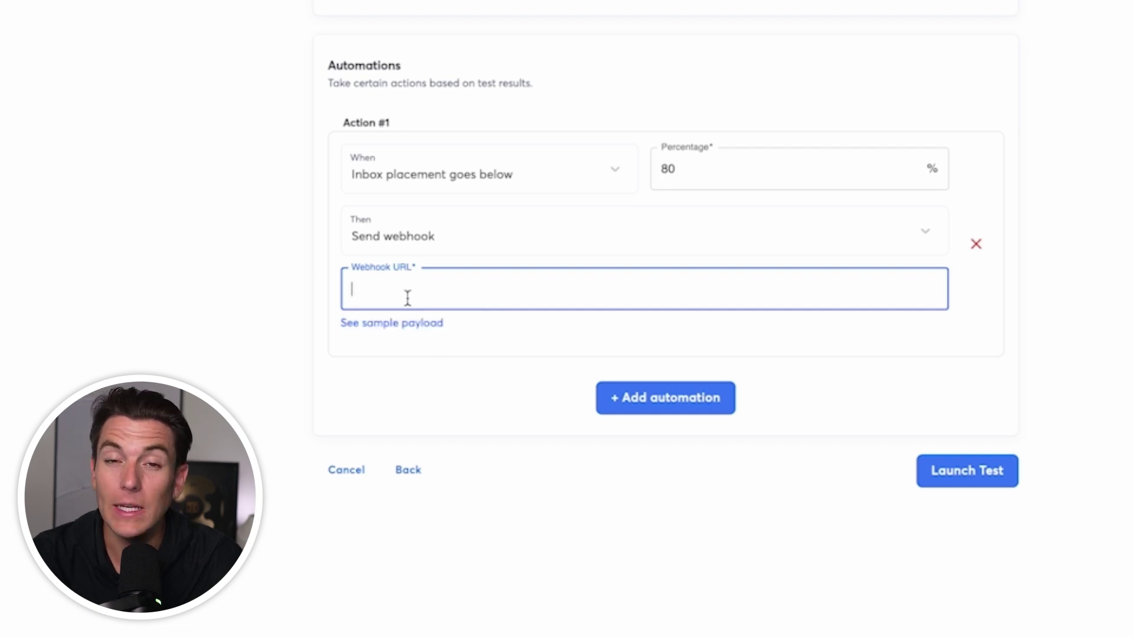
{"action": "left_click", "coordinate": [374, 245]}
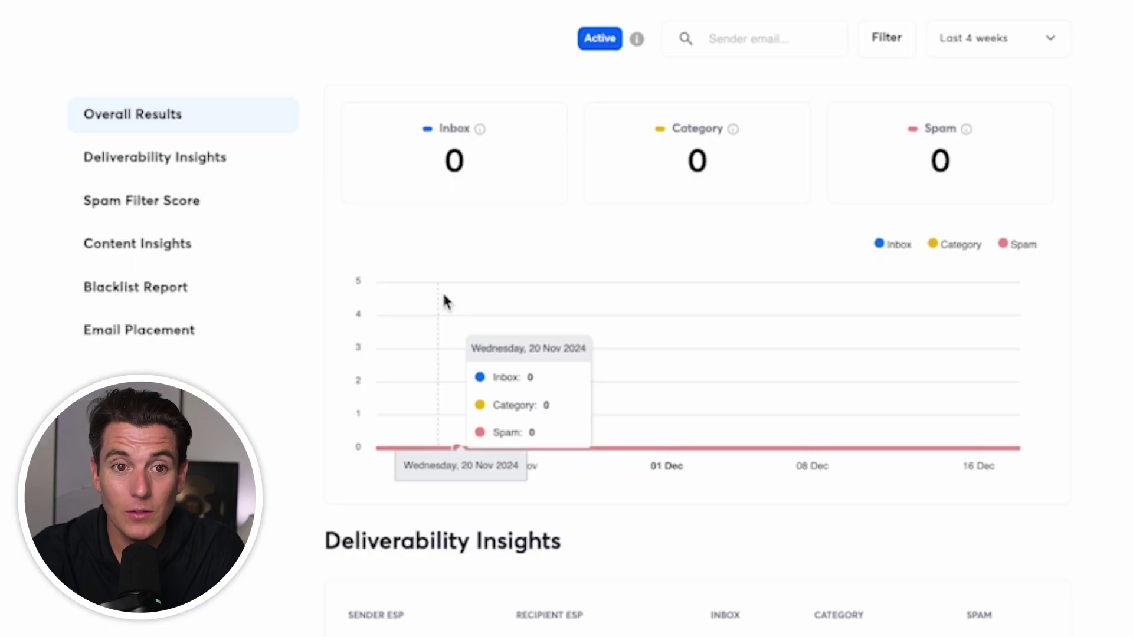
Step: Scroll through the new automated test's still-empty Overall Results dashboard
{"action": "scroll", "coordinate": [696, 354], "scroll_direction": "down", "scroll_amount": 10}
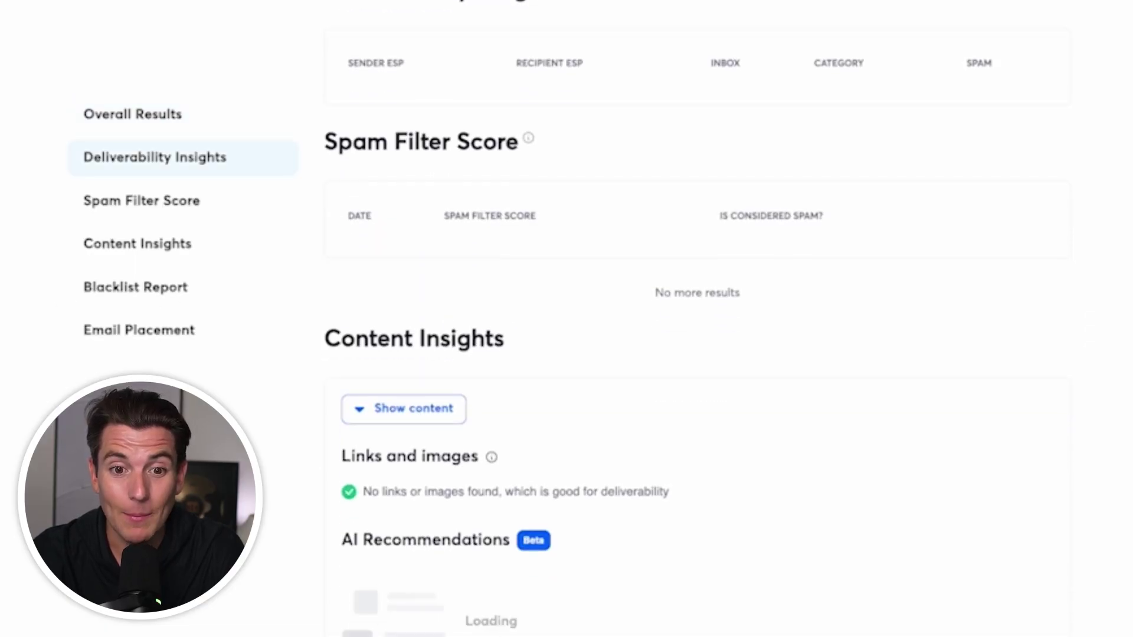
{"action": "scroll", "coordinate": [697, 354], "scroll_direction": "up", "scroll_amount": 9}
{"action": "scroll", "coordinate": [696, 354], "scroll_direction": "up", "scroll_amount": 1}
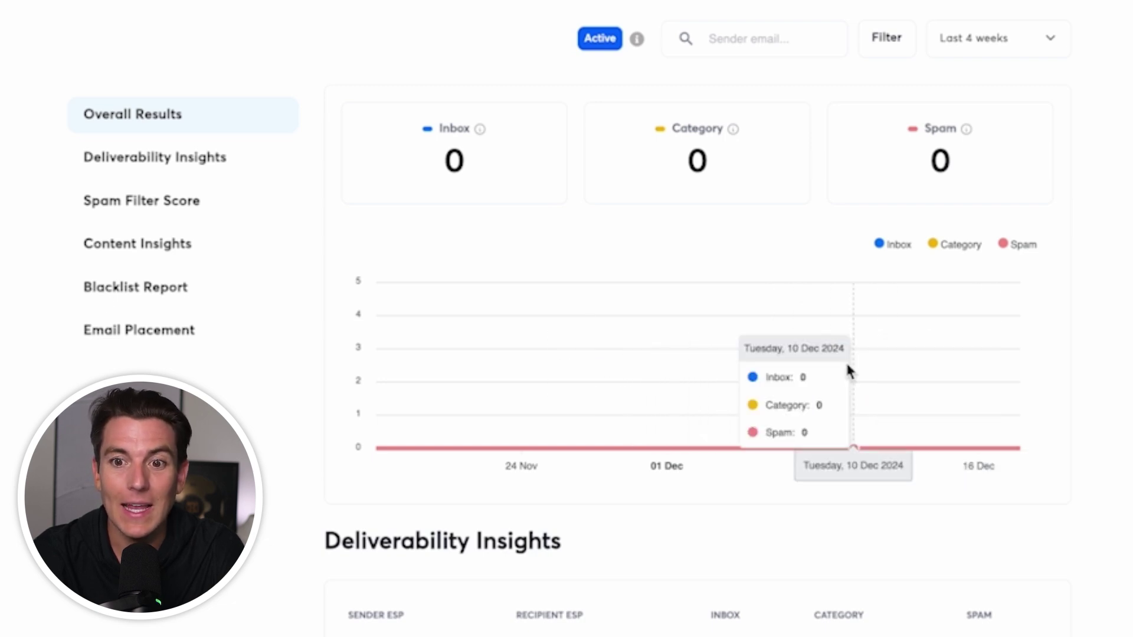
{"action": "scroll", "coordinate": [846, 367], "scroll_direction": "down", "scroll_amount": 8}
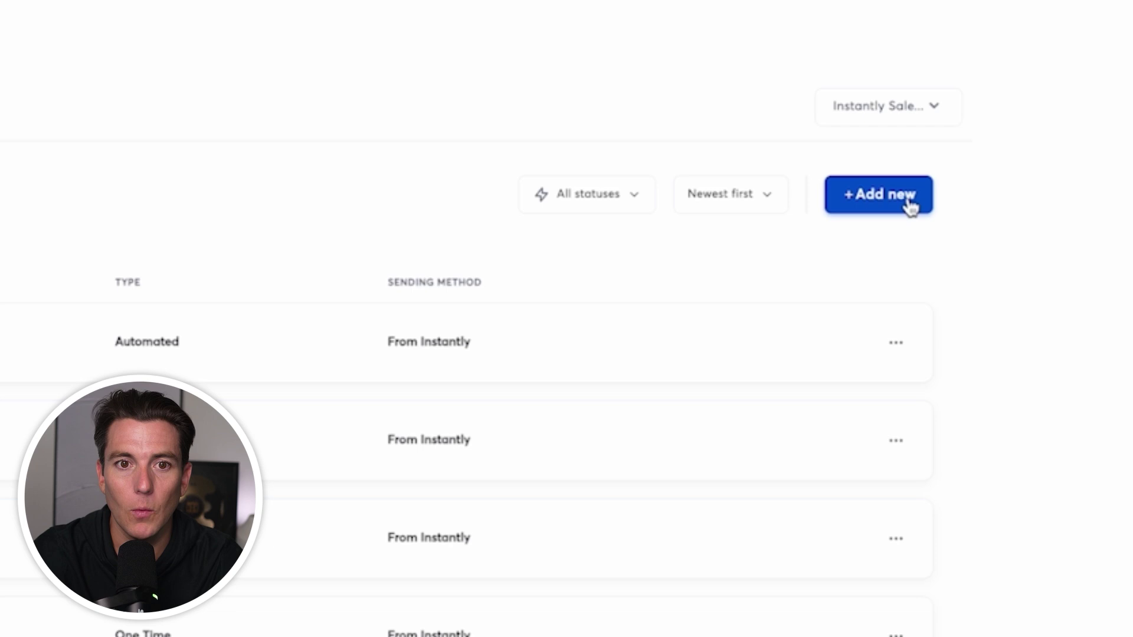
Step: Create a one-time test named 'Inbox Placem', sent from outside Instantly to North America mailboxes
{"action": "left_click", "coordinate": [910, 207]}
{"action": "type", "text": "Inbox Placement (Outside) Test"}
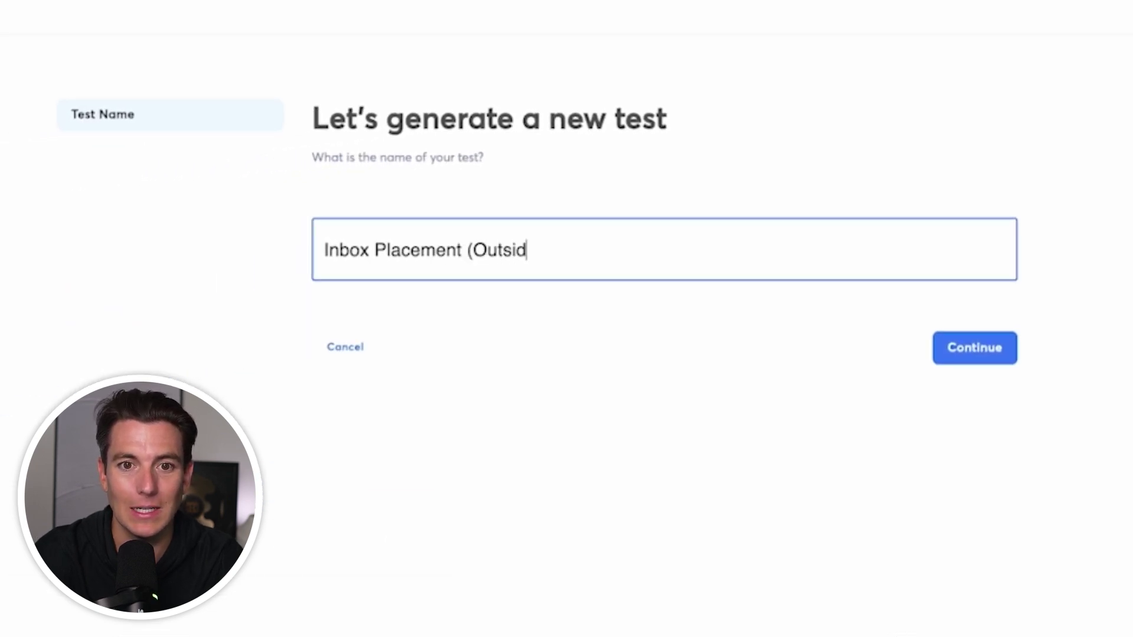
{"action": "left_click", "coordinate": [946, 347]}
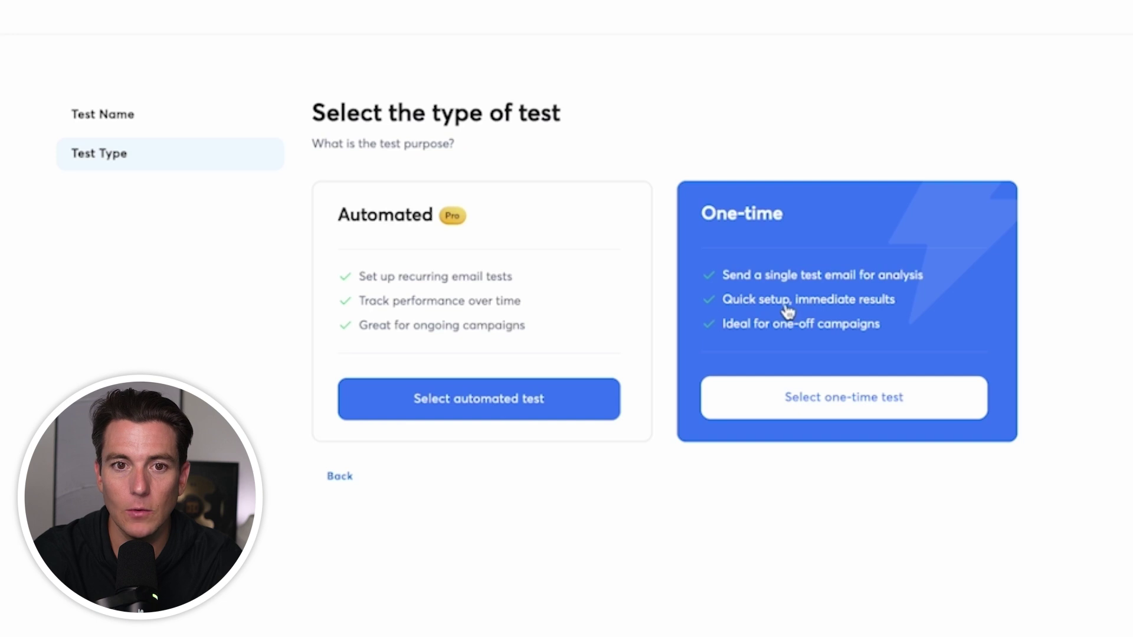
{"action": "left_click", "coordinate": [813, 293]}
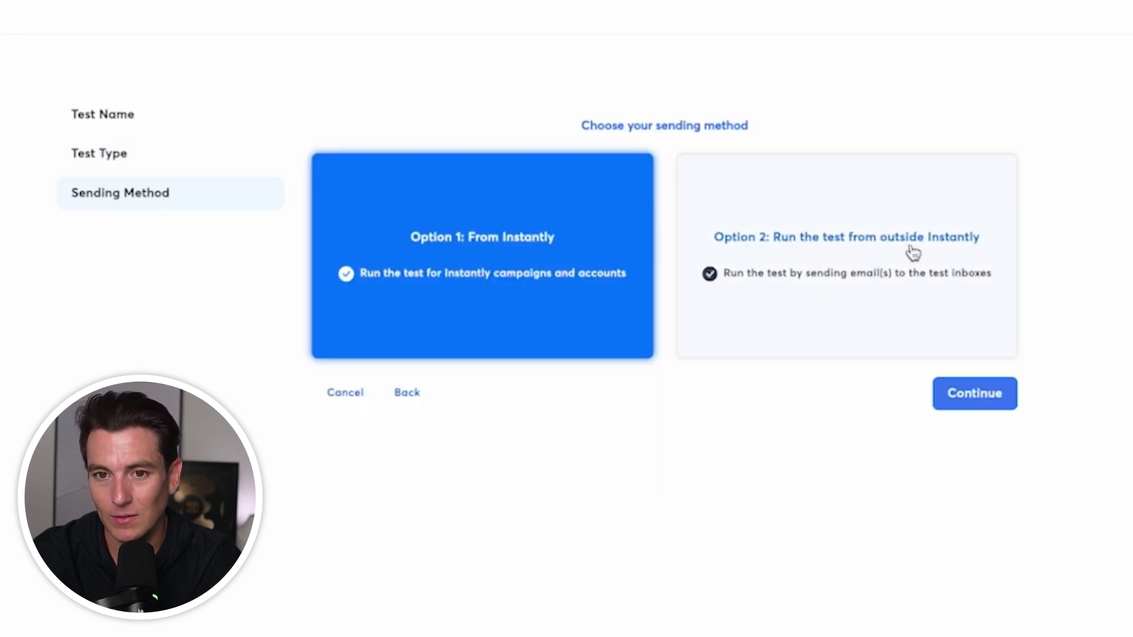
{"action": "left_click", "coordinate": [763, 287]}
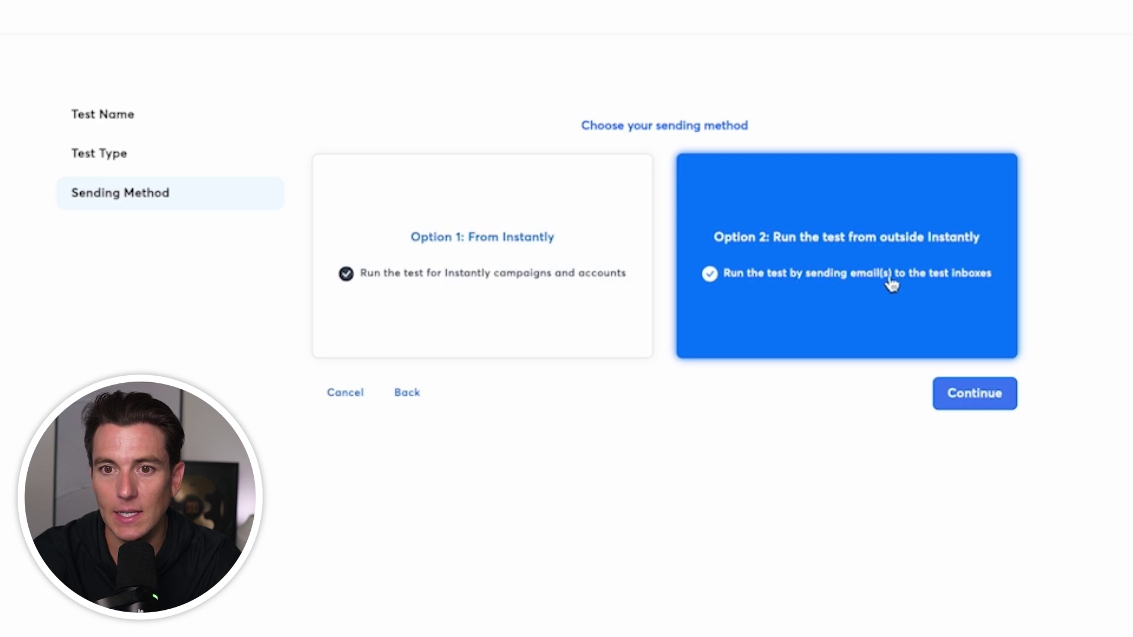
{"action": "left_click", "coordinate": [984, 401]}
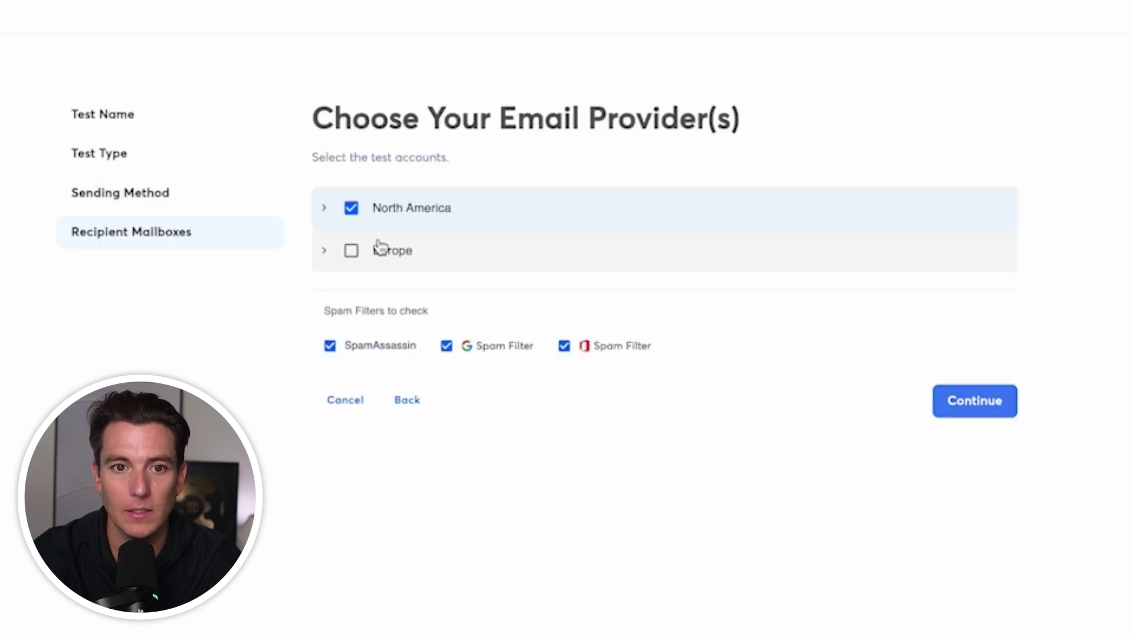
{"action": "left_click", "coordinate": [965, 401]}
Step: Select and copy the Step 1 tracking code
{"action": "left_click", "coordinate": [425, 168]}
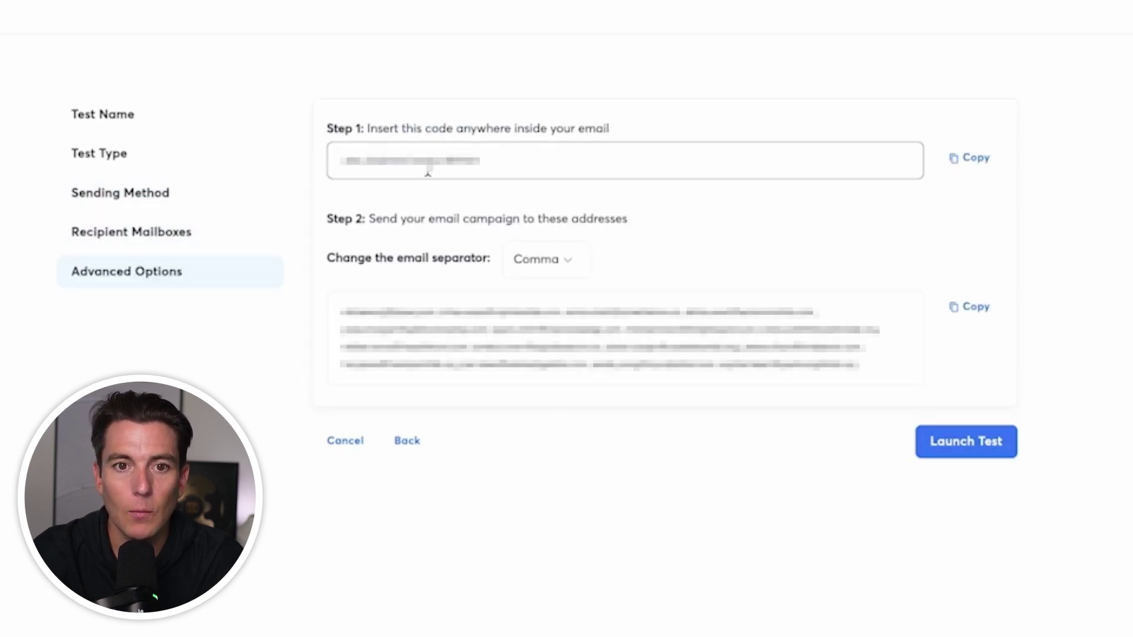
{"action": "triple_click", "coordinate": [428, 168]}
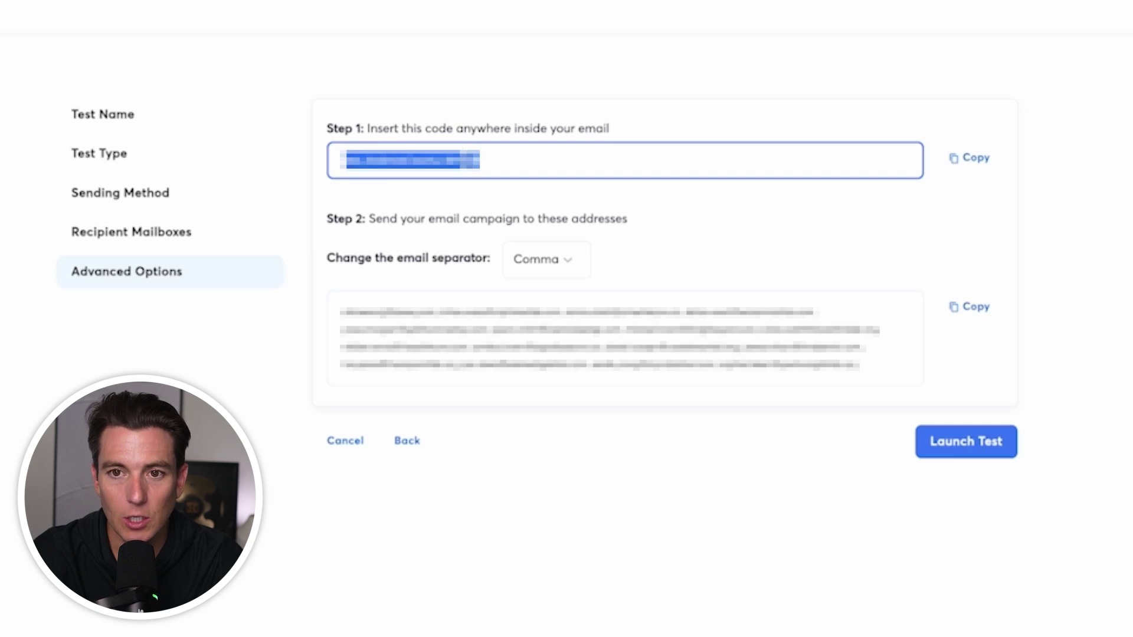
{"action": "left_click", "coordinate": [972, 169]}
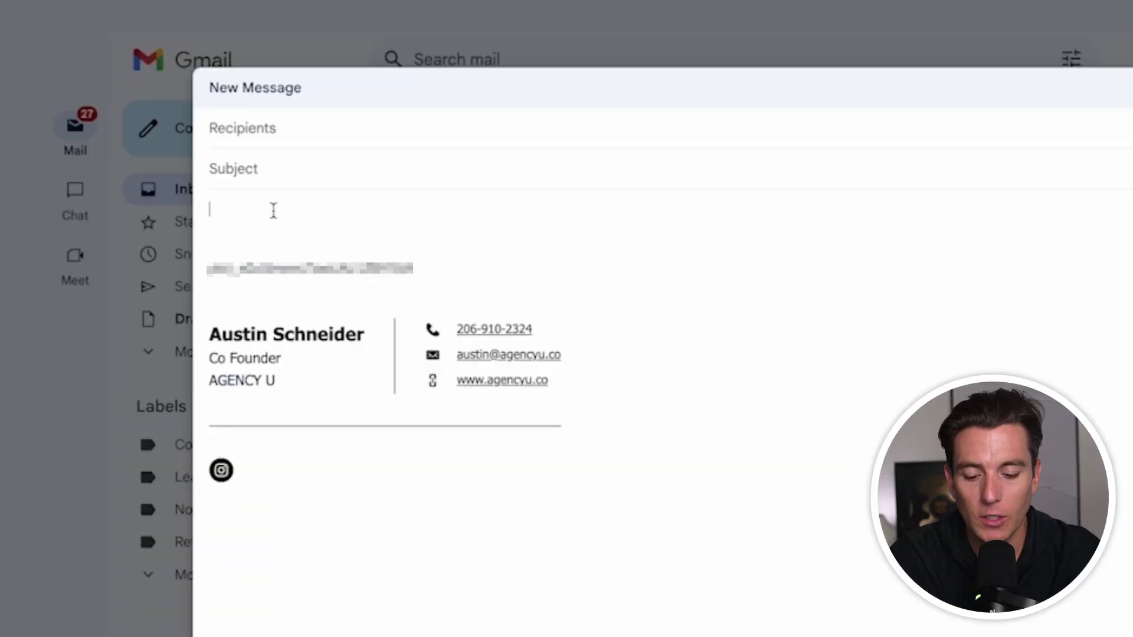
Step: Type 'Srite email copy' as the body, paste the test inbox addresses as recipients, and set subject 'Test'
{"action": "type", "text": "S"}
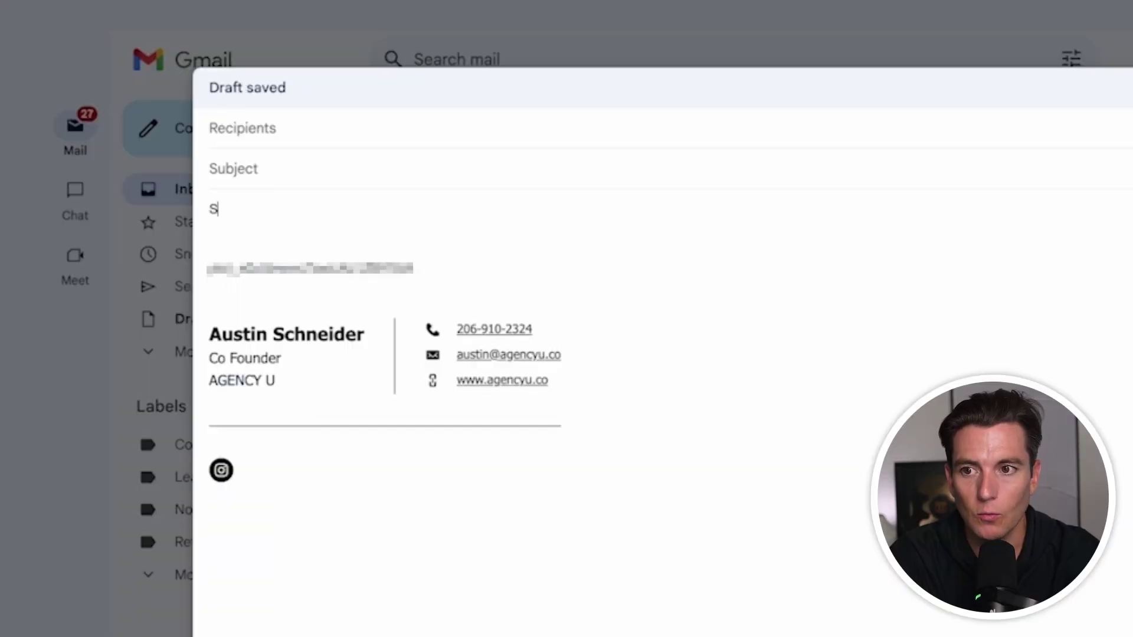
{"action": "type", "text": "rite email copy"}
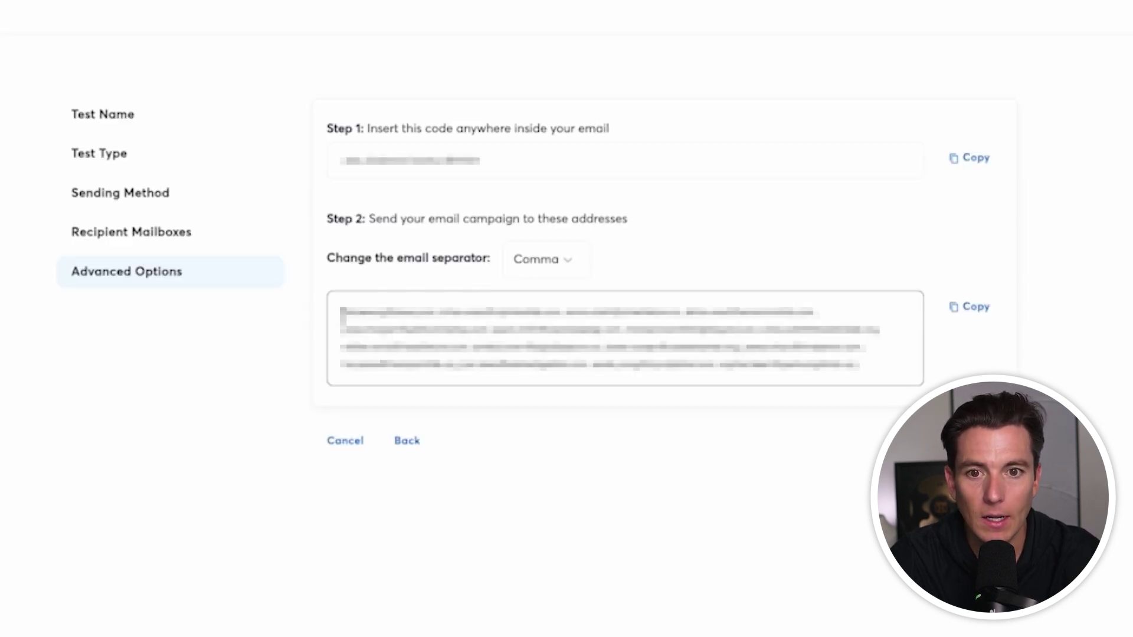
{"action": "left_click", "coordinate": [967, 306]}
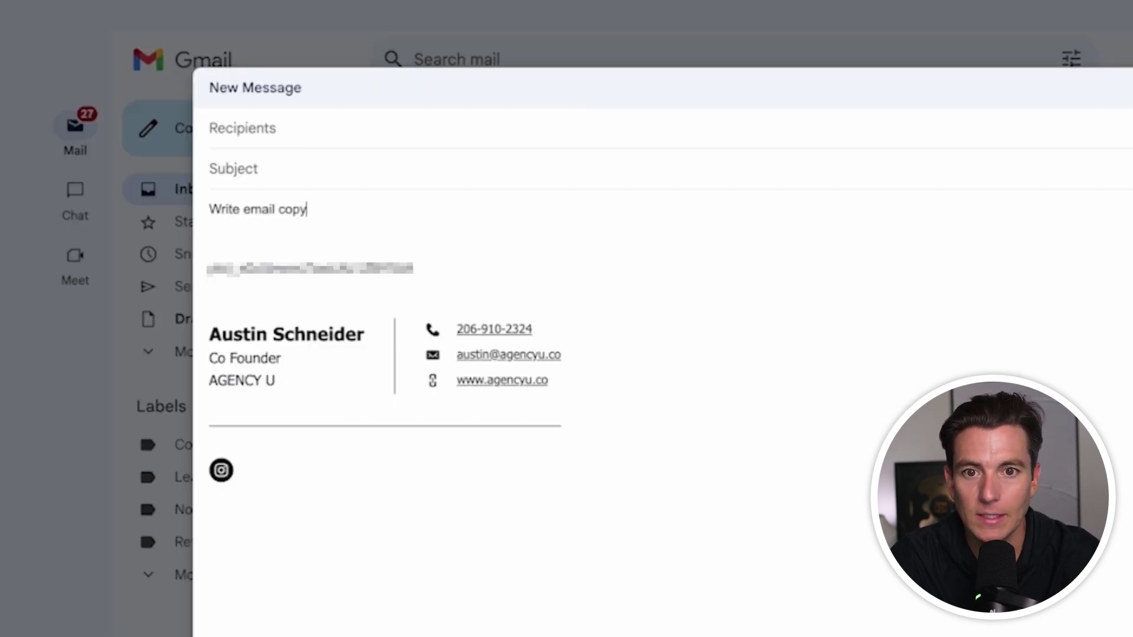
{"action": "left_click", "coordinate": [323, 126]}
{"action": "key", "text": "ctrl+v"}
{"action": "key", "text": "Tab"}
{"action": "type", "text": "Test"}
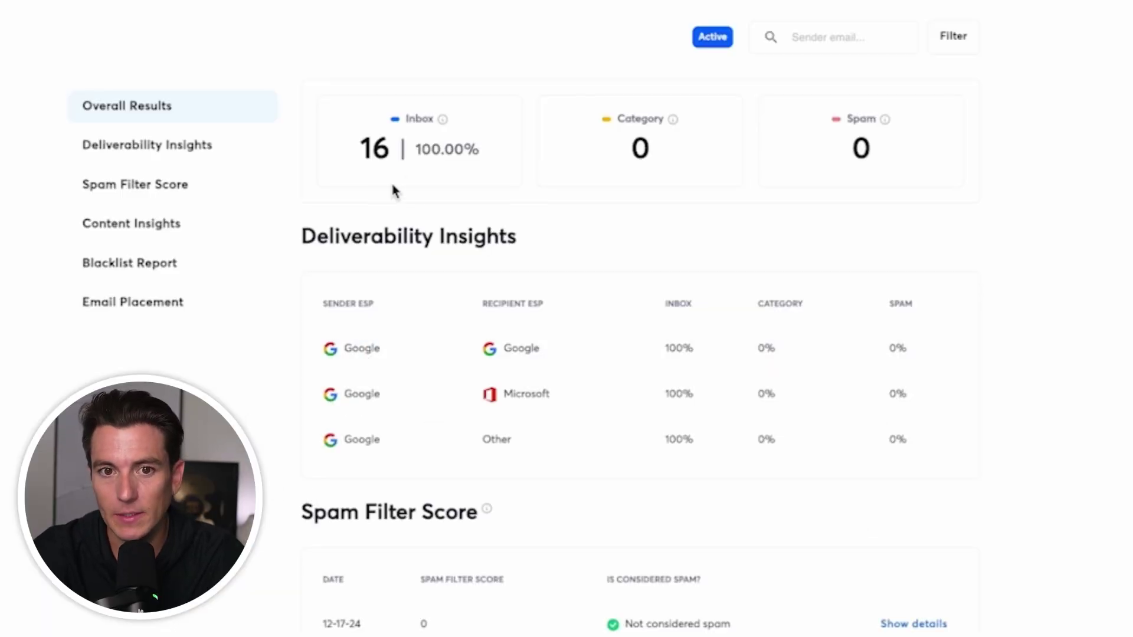
{"action": "left_click_drag", "start_coordinate": [394, 192], "coordinate": [675, 152]}
{"action": "left_click", "coordinate": [530, 161]}
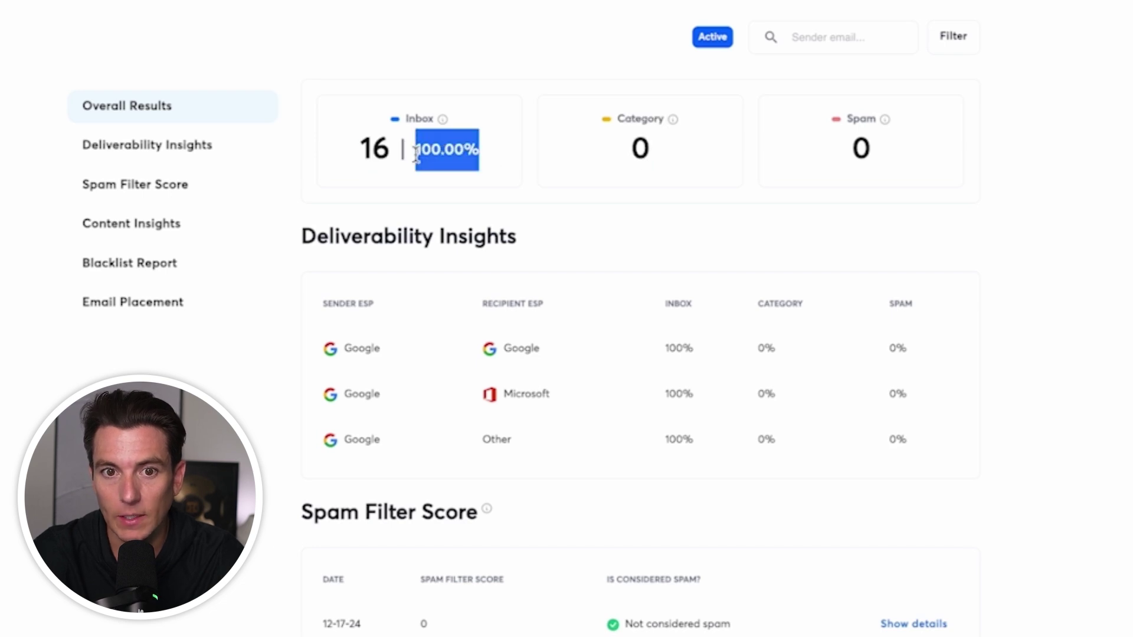
{"action": "scroll", "coordinate": [659, 353], "scroll_direction": "down", "scroll_amount": 4}
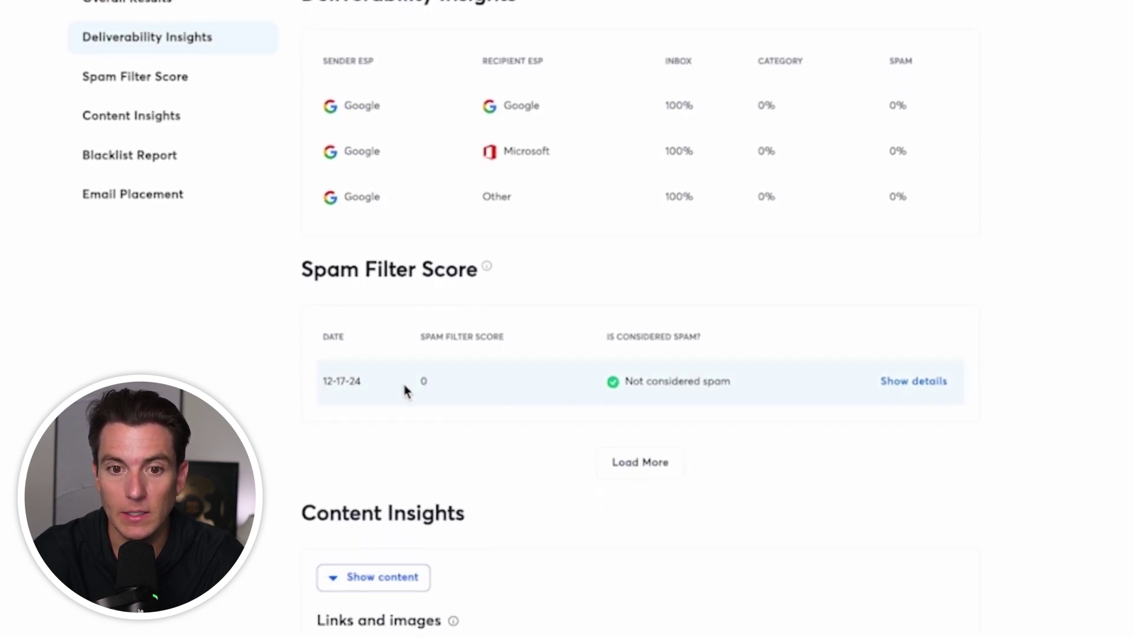
{"action": "scroll", "coordinate": [407, 380], "scroll_direction": "down", "scroll_amount": 7}
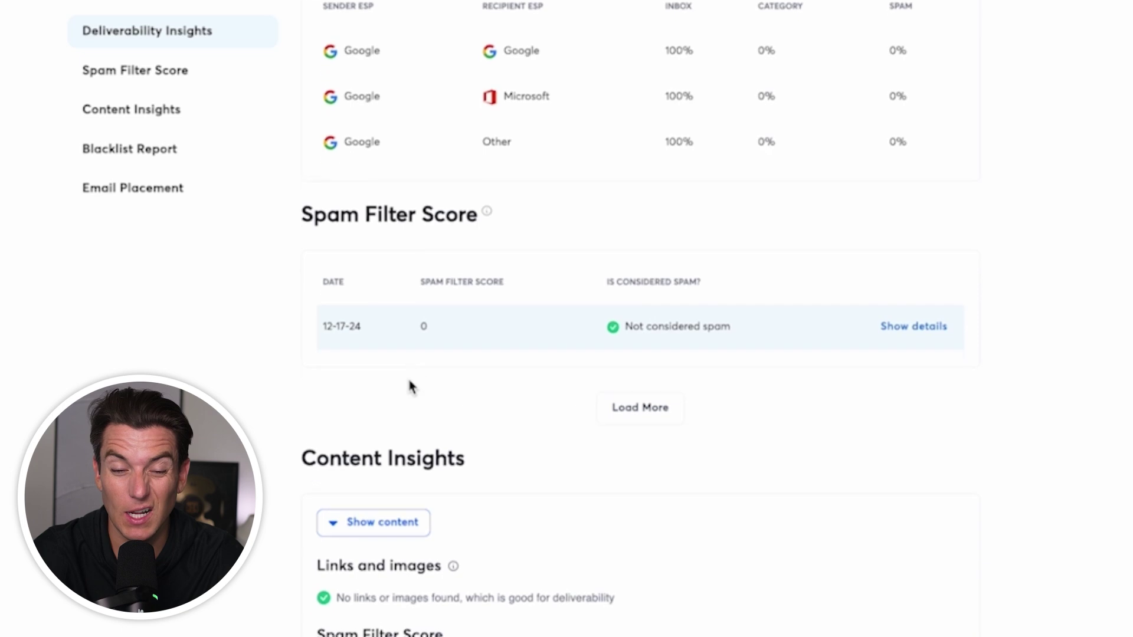
{"action": "scroll", "coordinate": [411, 391], "scroll_direction": "down", "scroll_amount": 4}
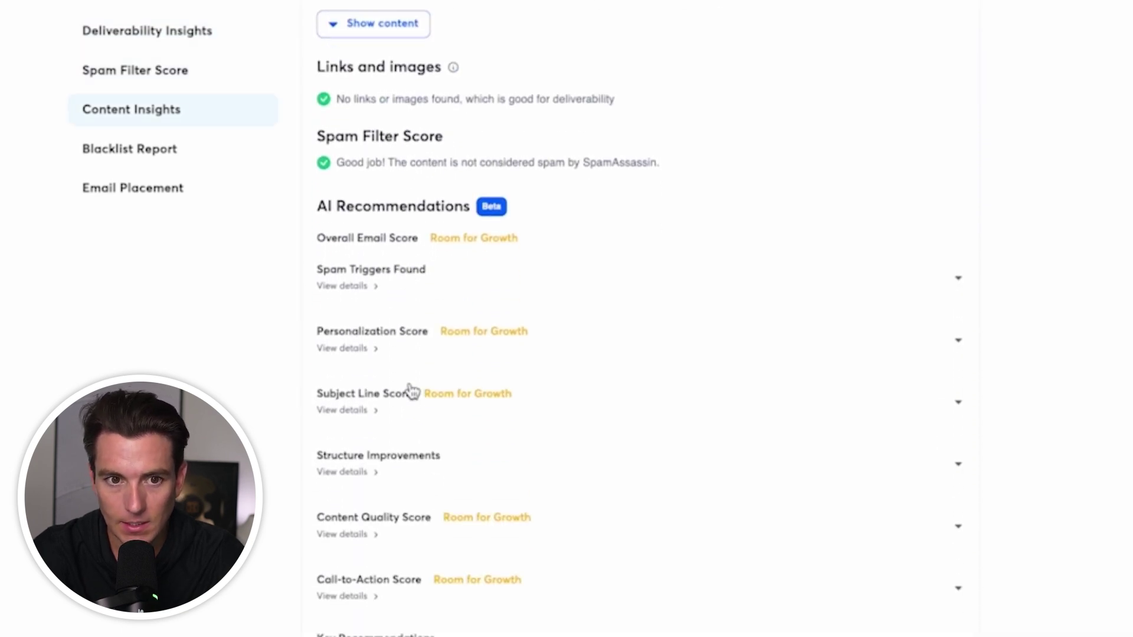